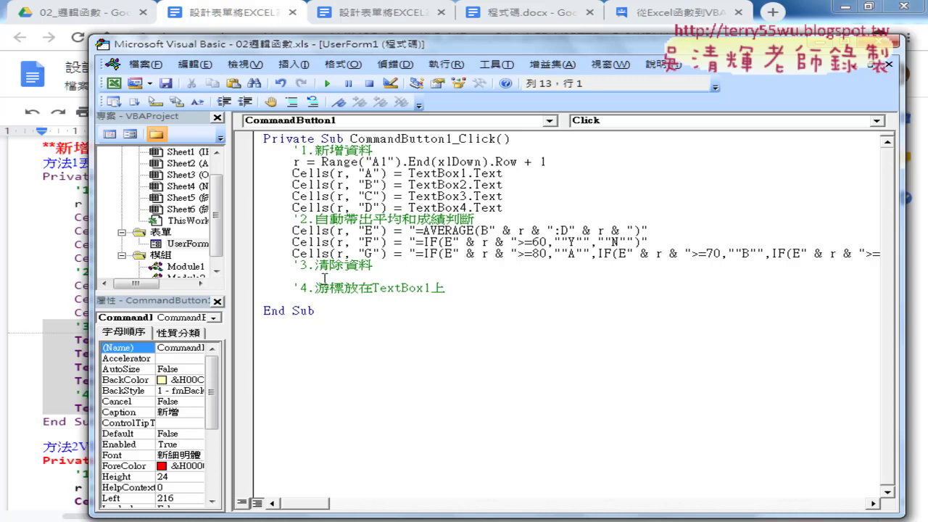
# Review the CommandButton1_Click code: the next-row lookup, the textbox-to-cell lines and the AVERAGE formula
pyautogui.click(341, 162)
pyautogui.moveTo(503, 207); pyautogui.dragTo(250, 172)
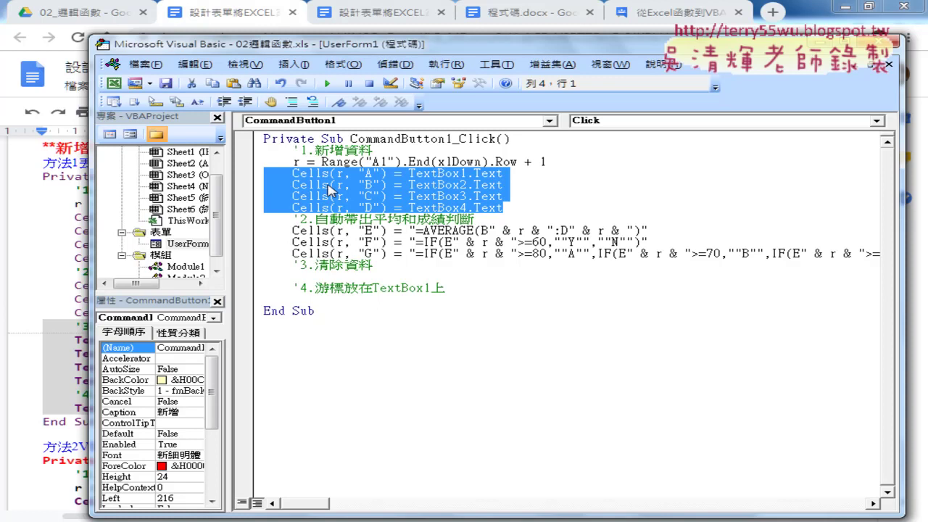
pyautogui.click(500, 229)
pyautogui.moveTo(640, 230); pyautogui.dragTo(415, 231)
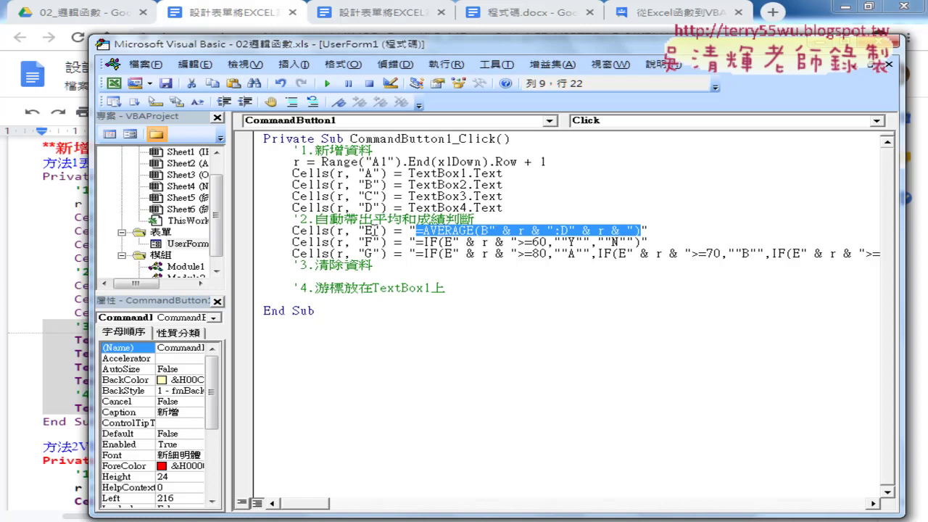
pyautogui.click(497, 240)
pyautogui.moveTo(488, 231); pyautogui.dragTo(555, 231)
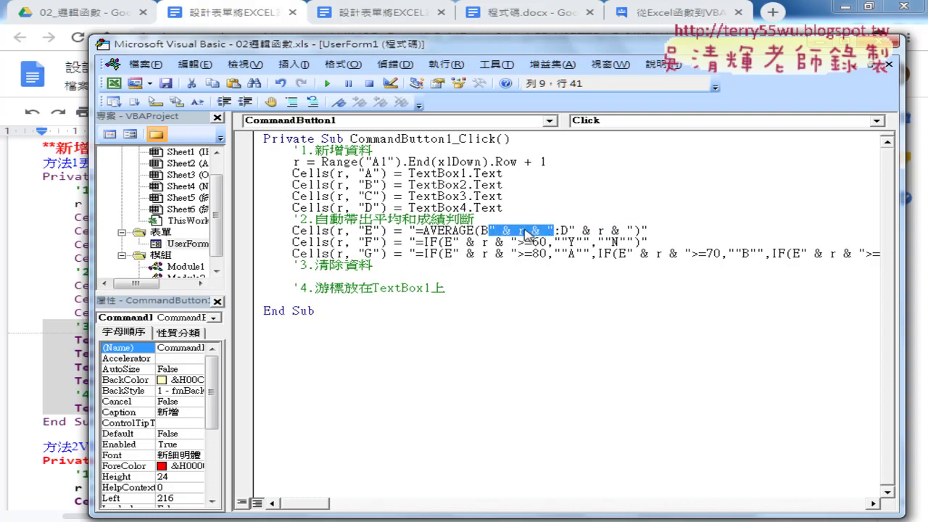
pyautogui.moveTo(568, 231); pyautogui.dragTo(635, 230)
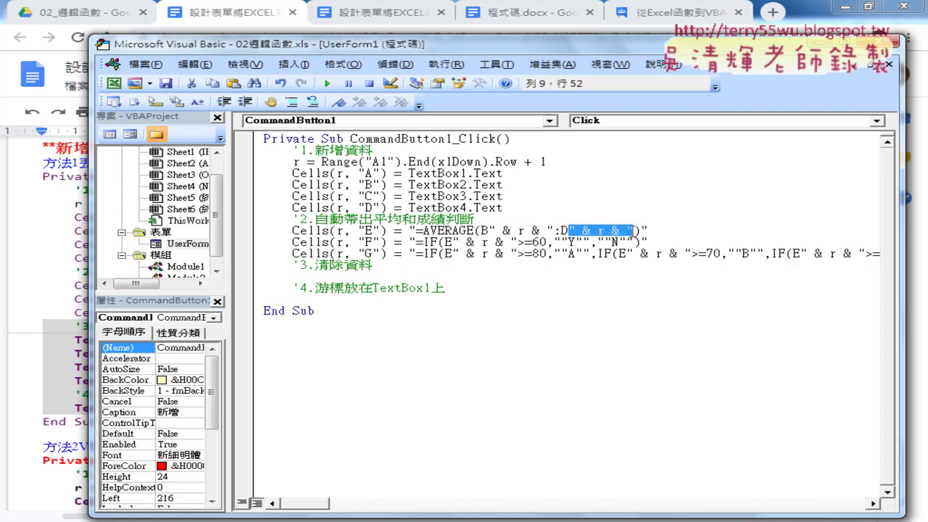
# Add the missing double-quote before Y in the column F IF formula and minimize the editor
pyautogui.click(557, 241)
pyautogui.write('"')
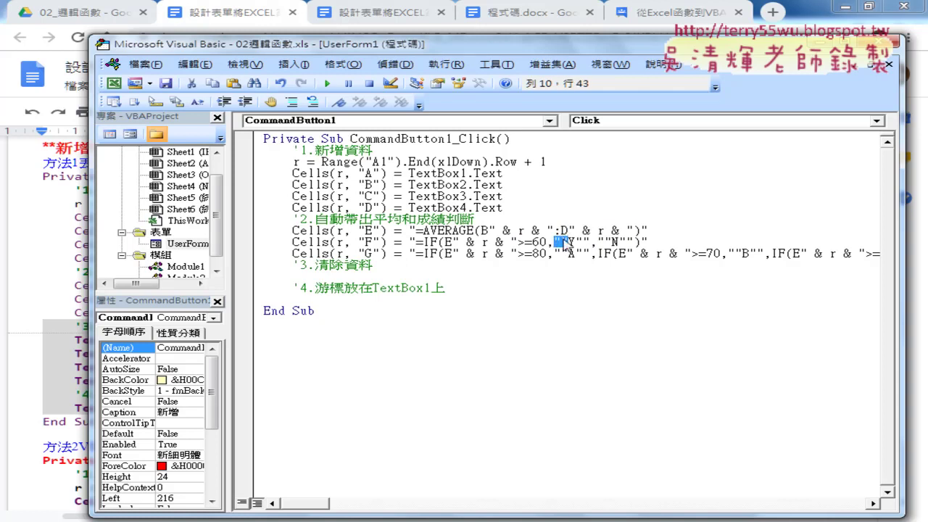
pyautogui.click(844, 9)
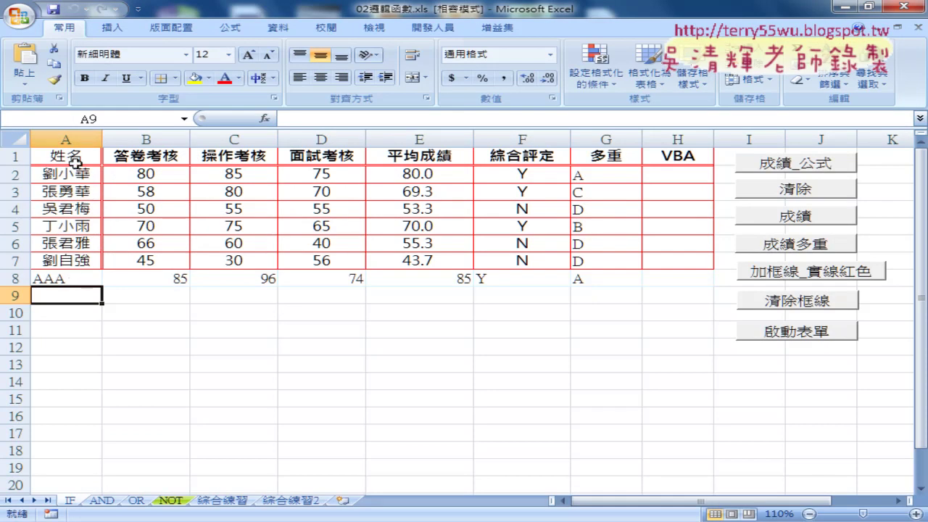
# Give columns A–H the 微軟正黑體 font with centred contents, then switch to the Google Docs notes
pyautogui.click(66, 277)
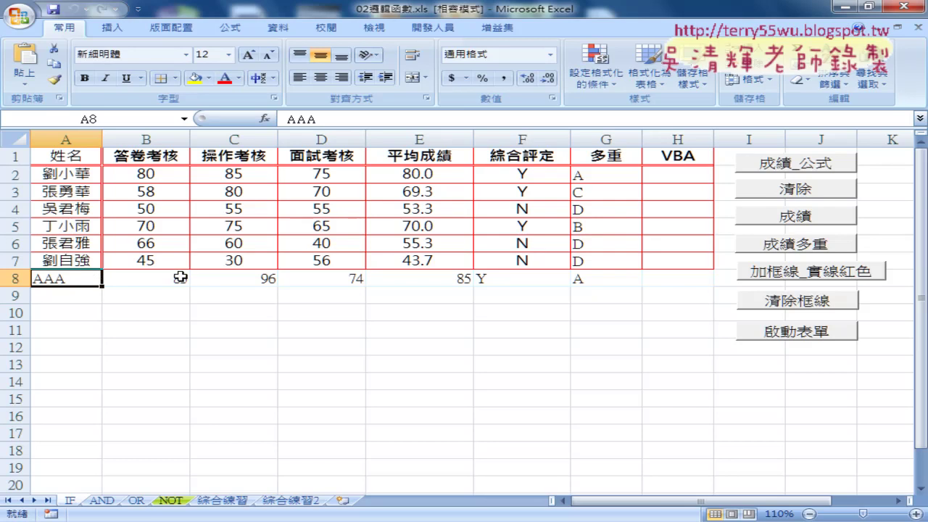
pyautogui.click(76, 176)
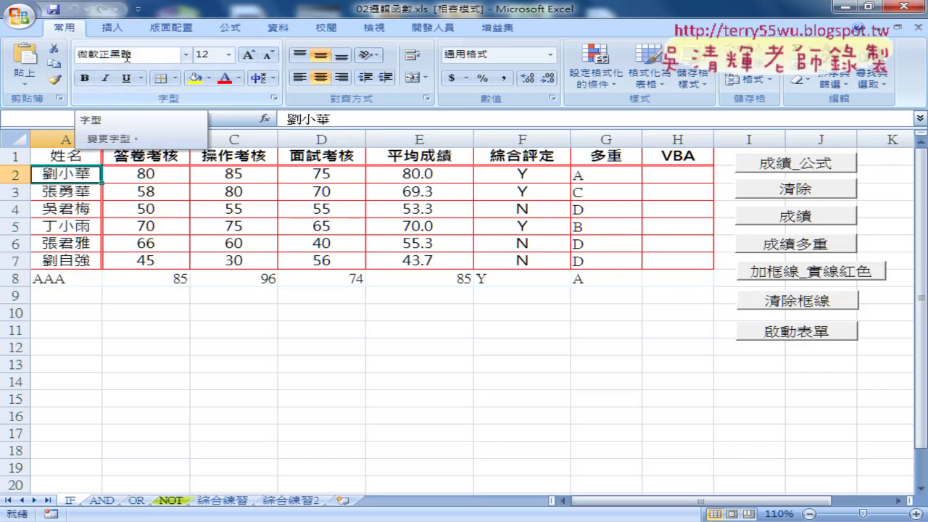
pyautogui.moveTo(69, 140); pyautogui.dragTo(654, 172)
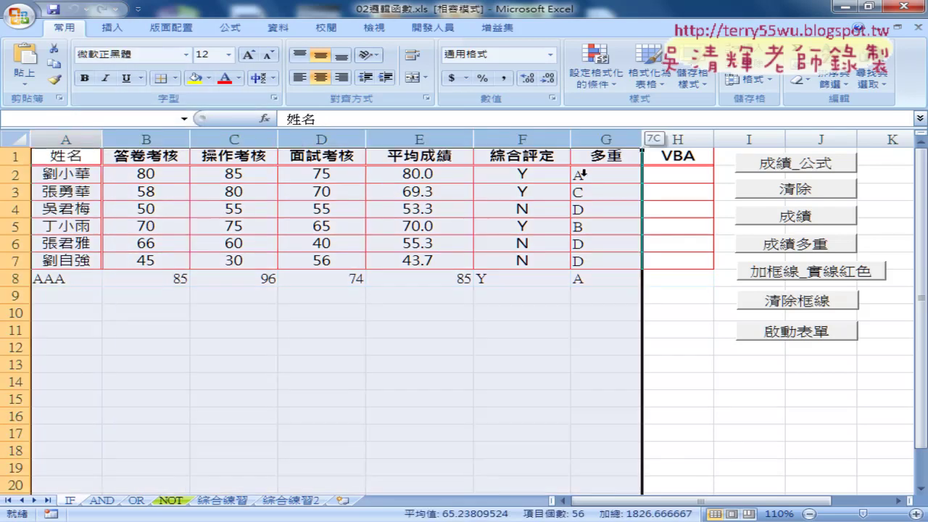
pyautogui.click(186, 55)
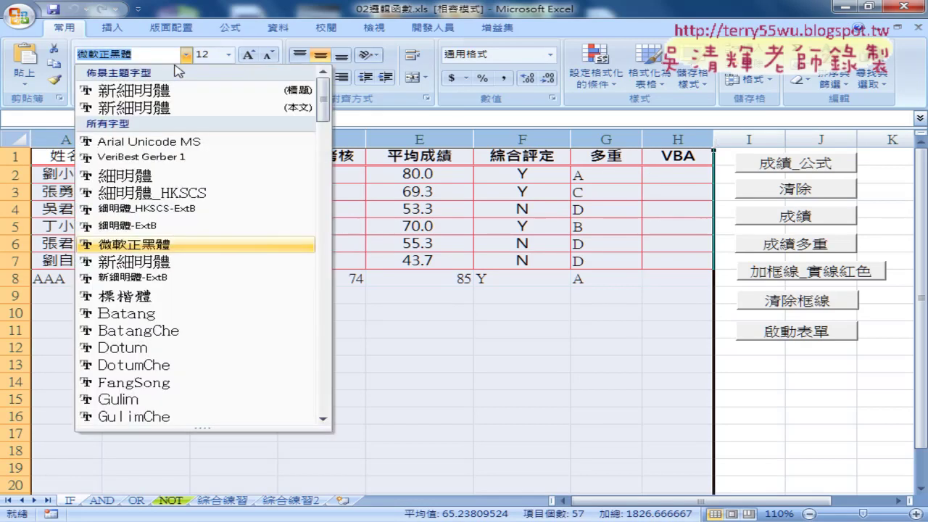
pyautogui.click(173, 244)
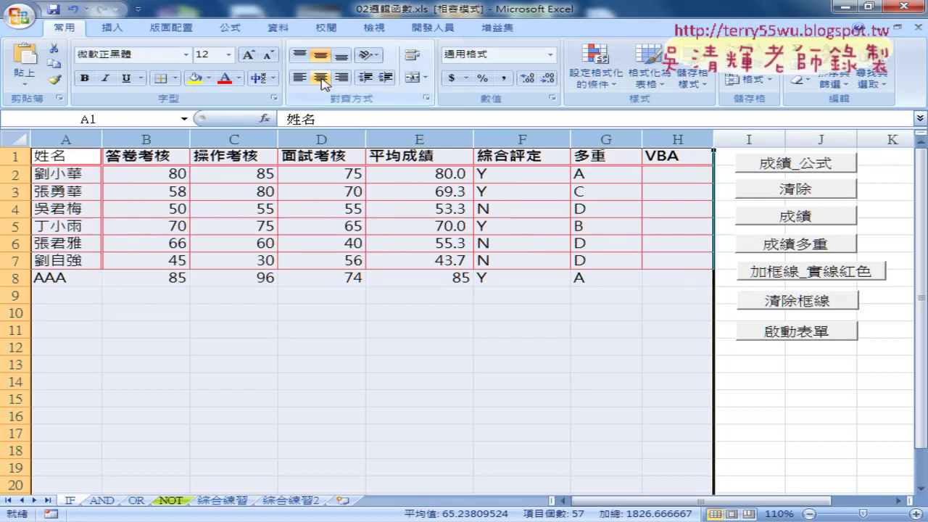
pyautogui.click(321, 77)
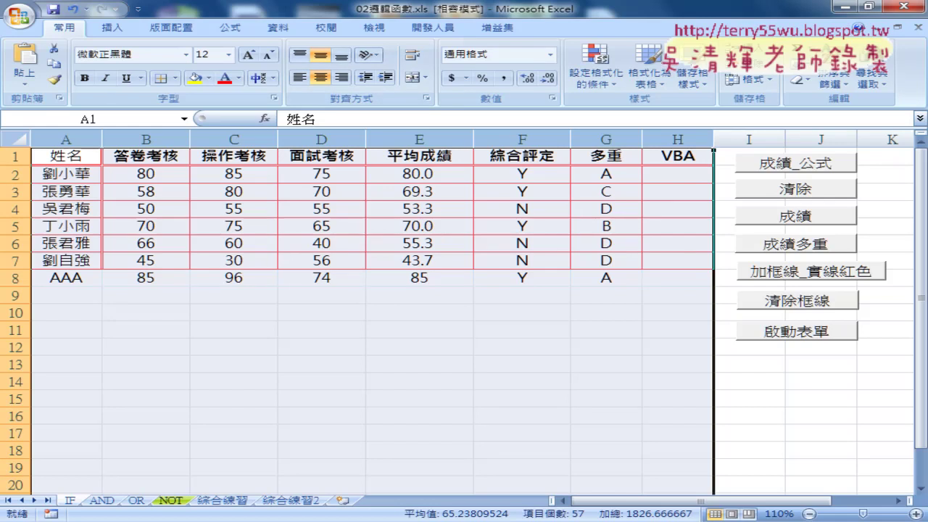
pyautogui.click(248, 441)
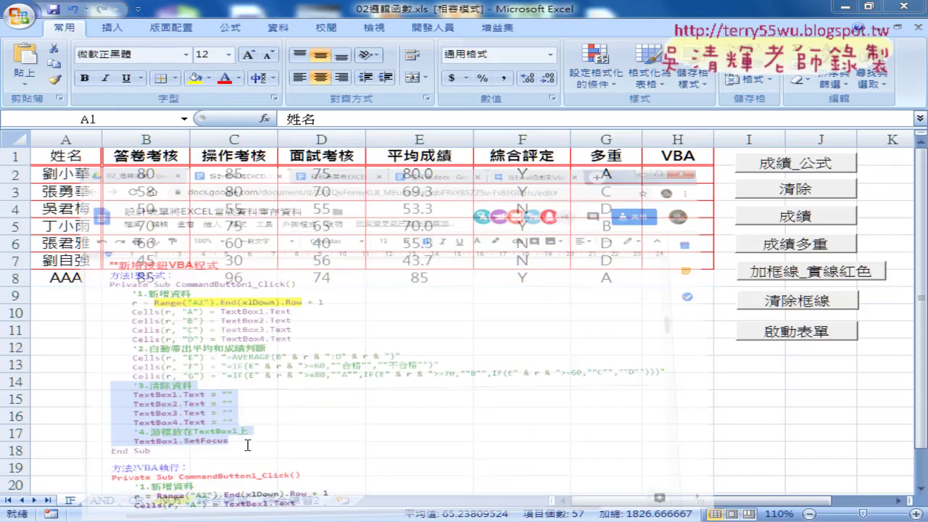
# Scroll to the formatting notes and walk through the Font.Name line for range A1:H
pyautogui.scroll(-3, 260, 425)
pyautogui.scroll(-2, 247, 421)
pyautogui.scroll(-1, 224, 414)
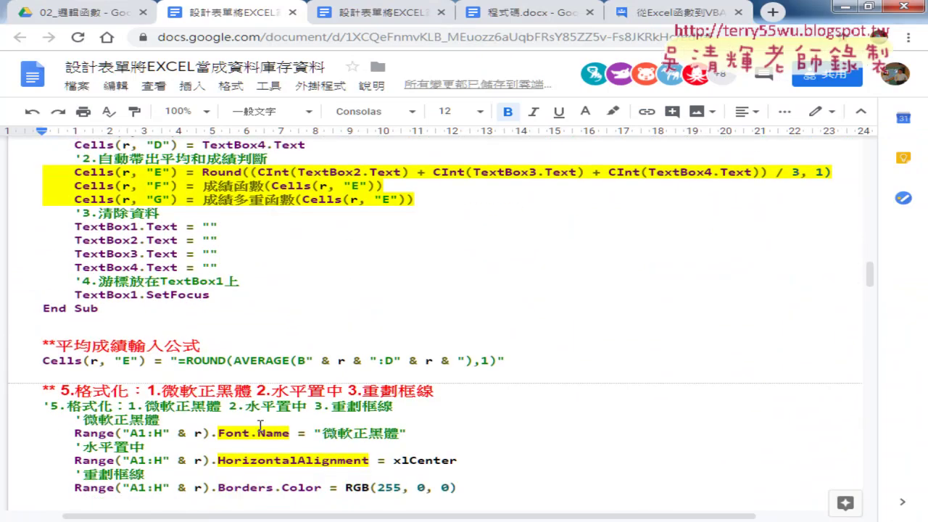
pyautogui.moveTo(78, 406); pyautogui.dragTo(412, 405)
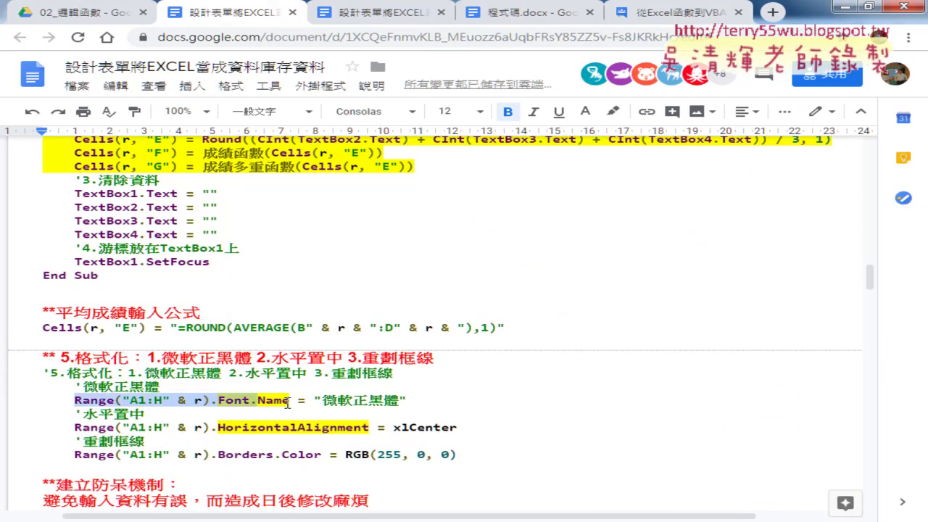
pyautogui.click(147, 401)
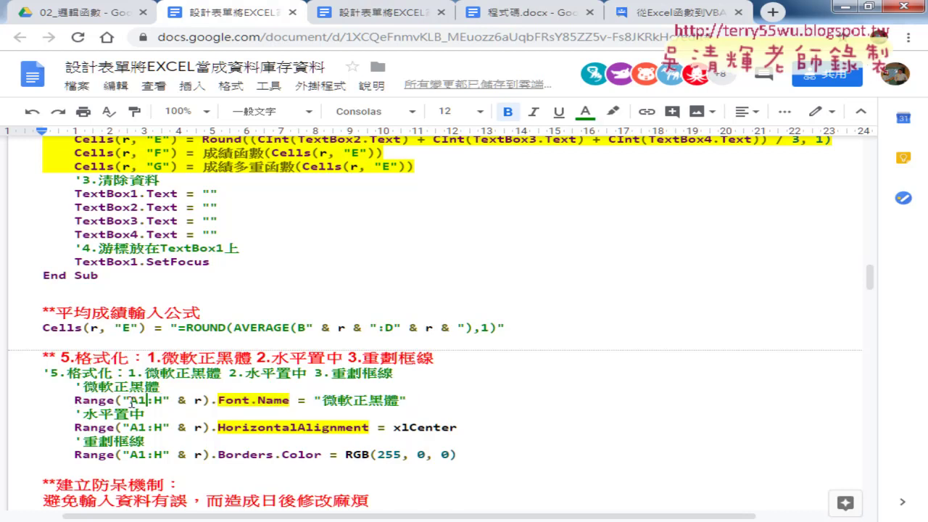
pyautogui.moveTo(203, 401); pyautogui.dragTo(162, 400)
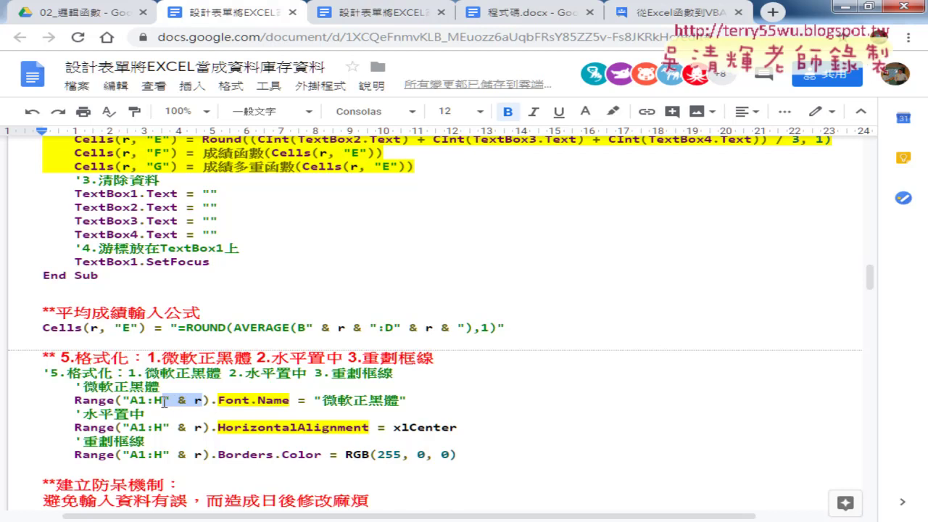
pyautogui.moveTo(218, 401); pyautogui.dragTo(427, 403)
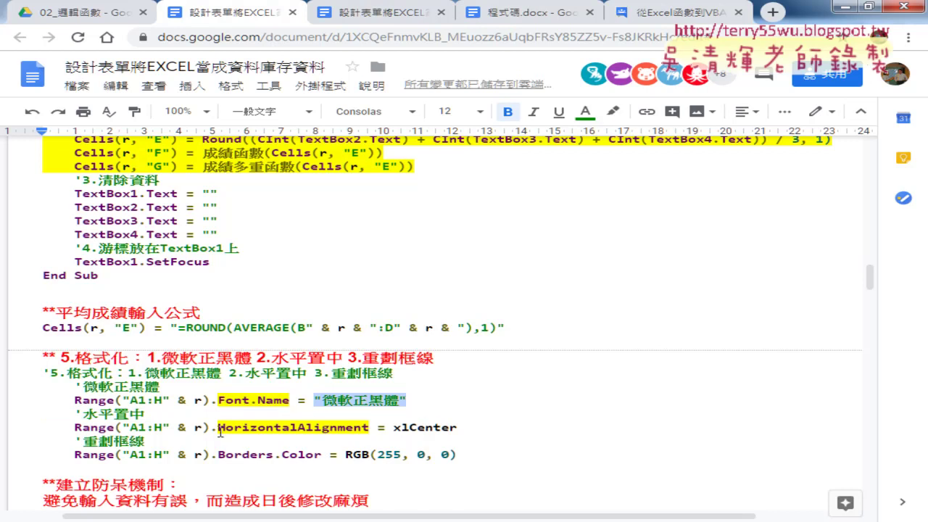
# Go over the HorizontalAlignment = xlCenter line, then minimize the browser to return to Excel
pyautogui.moveTo(211, 428); pyautogui.dragTo(297, 432)
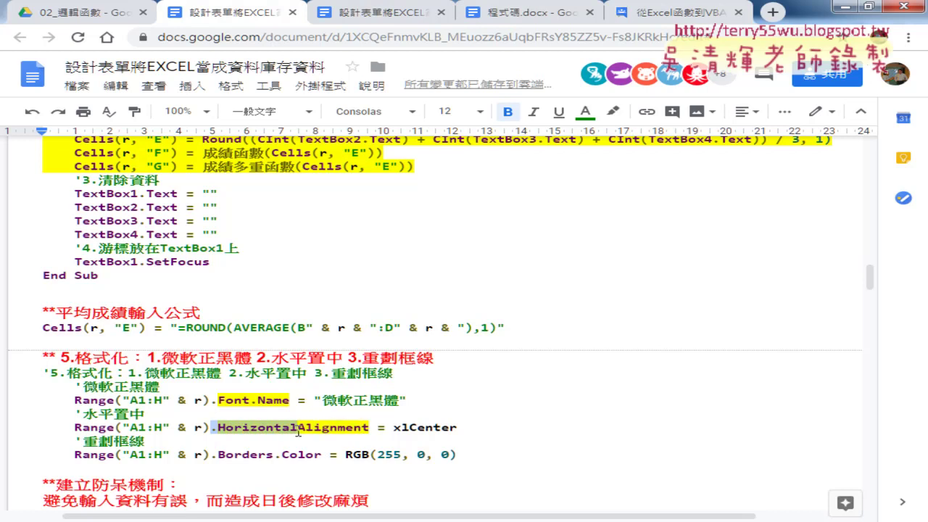
pyautogui.moveTo(297, 429); pyautogui.dragTo(372, 427)
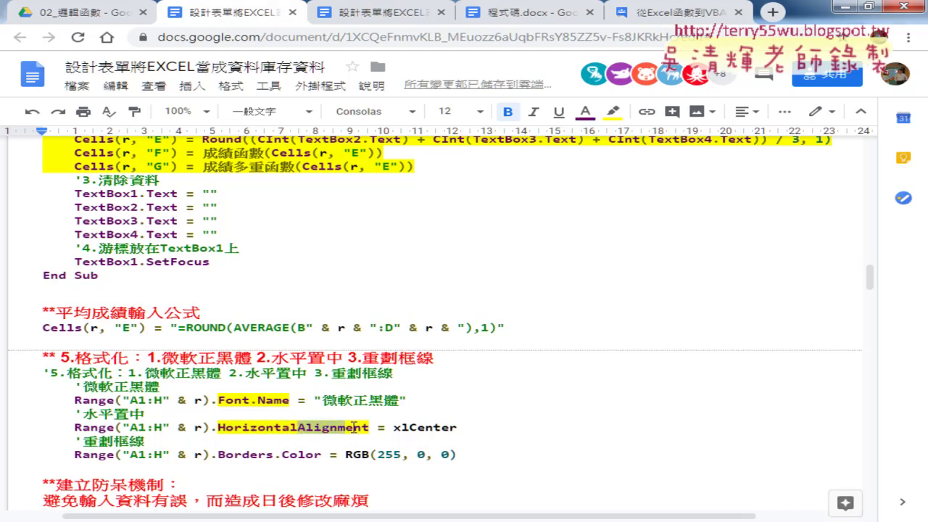
pyautogui.click(394, 427)
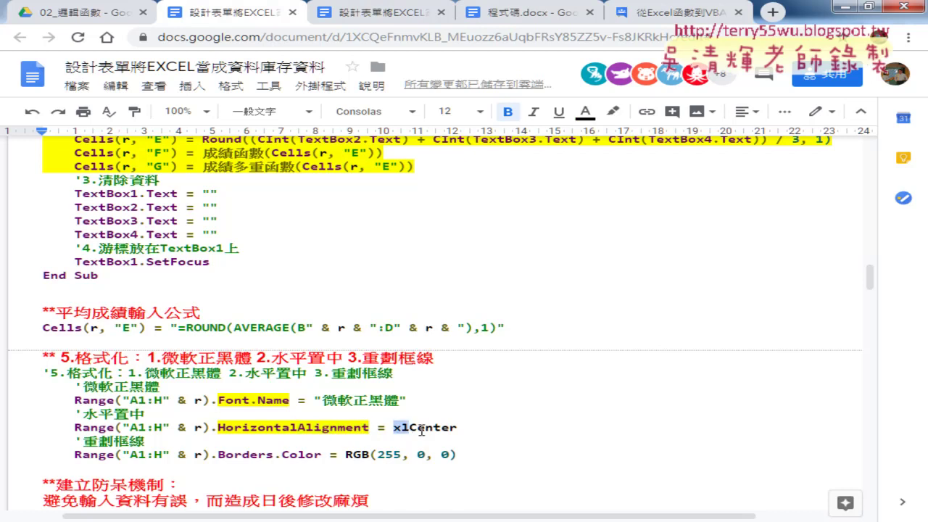
pyautogui.click(447, 428)
pyautogui.moveTo(447, 428); pyautogui.dragTo(414, 430)
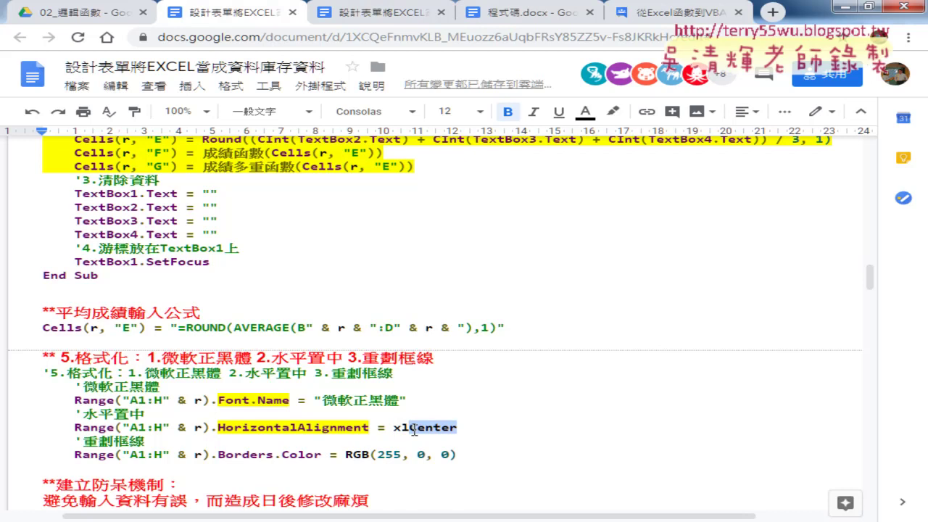
pyautogui.click(840, 11)
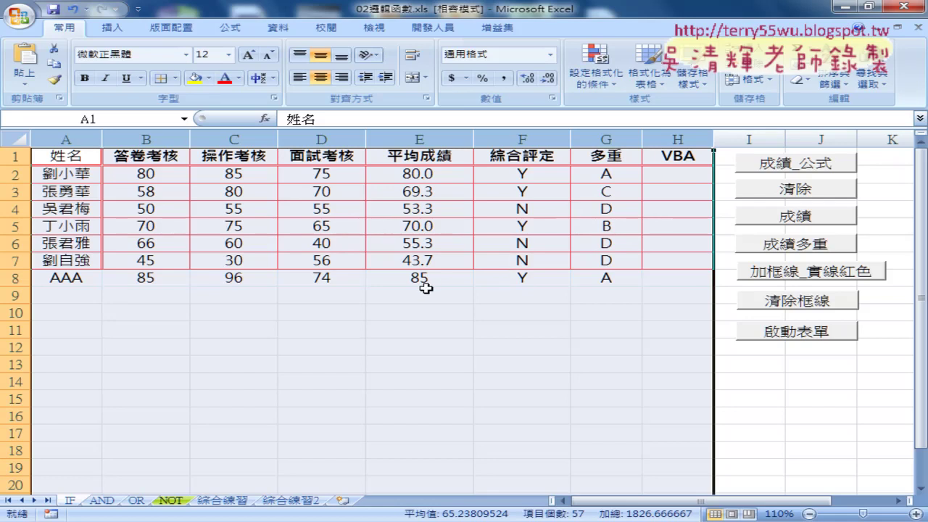
# Check the new row 8 entries, then run the score form from the VBA editor
pyautogui.moveTo(83, 278); pyautogui.dragTo(634, 281)
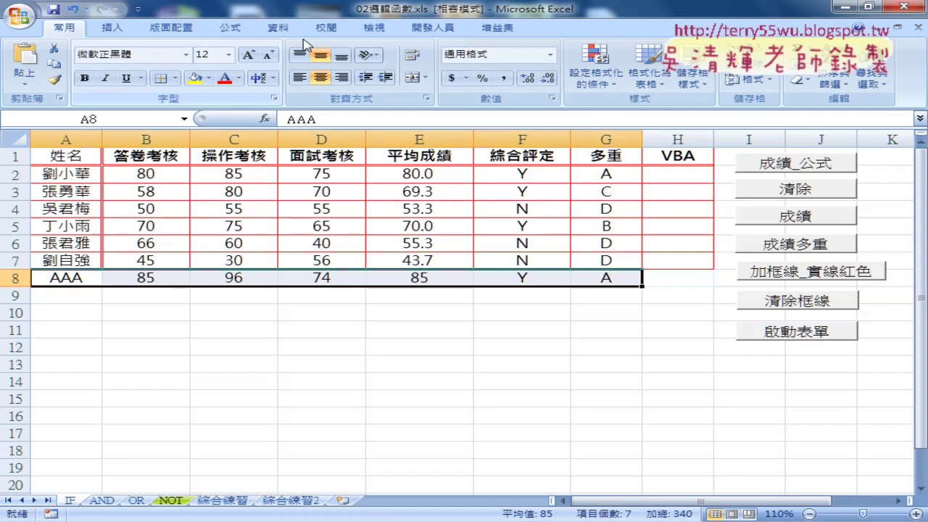
pyautogui.click(433, 28)
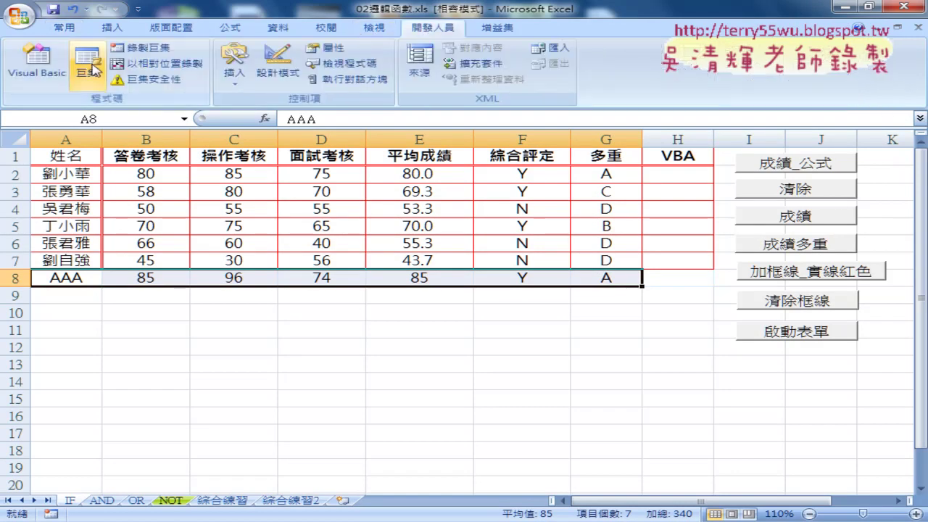
pyautogui.click(57, 71)
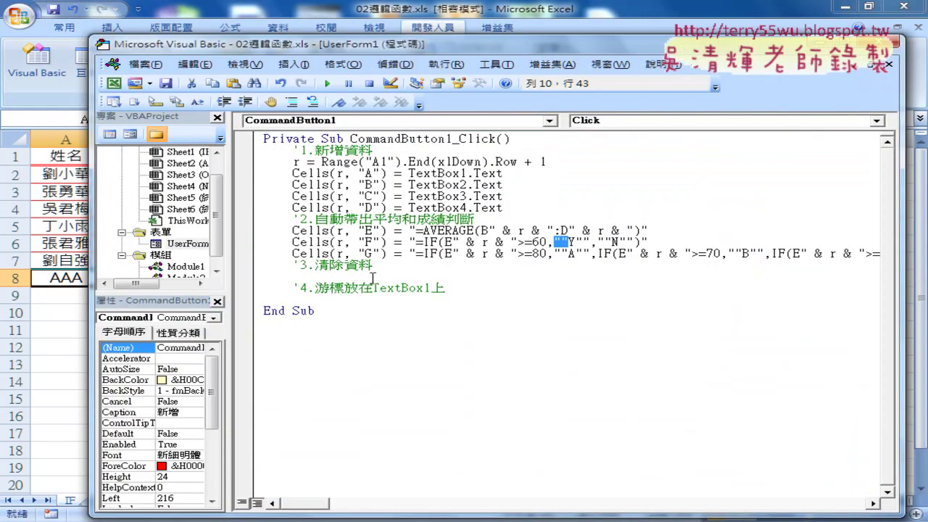
pyautogui.click(327, 83)
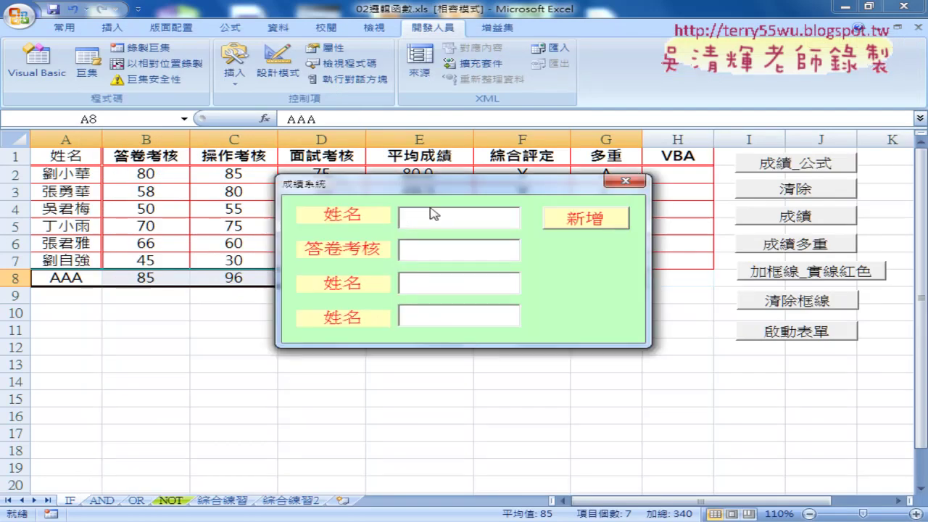
# Enter BBB with scores 85, 98, 74, add it as row 9, then close the form
pyautogui.write('BBB')
pyautogui.write('85')
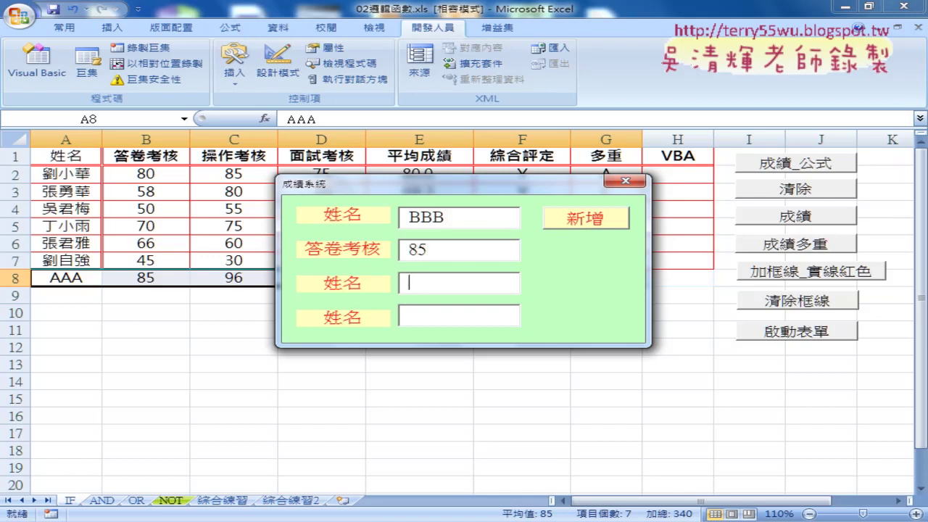
pyautogui.write('98')
pyautogui.press('Tab')
pyautogui.write('74')
pyautogui.moveTo(508, 190); pyautogui.dragTo(493, 324)
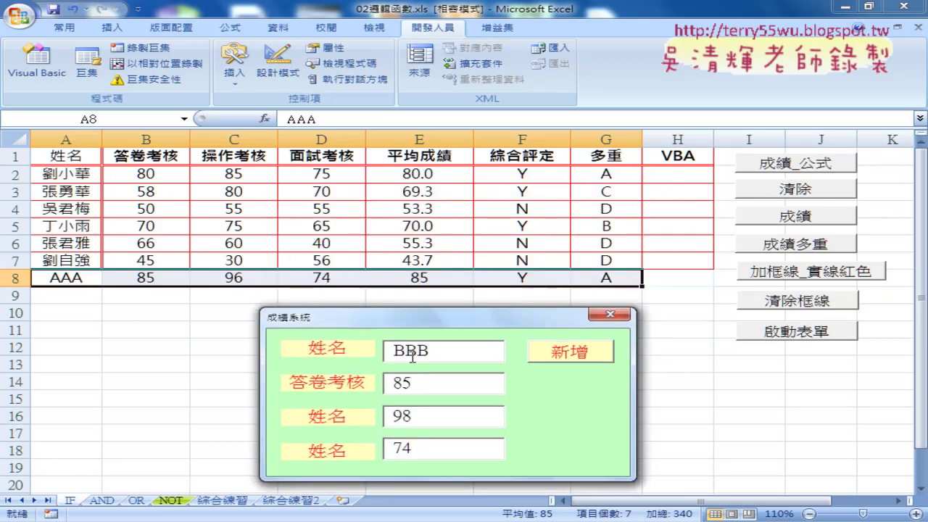
pyautogui.click(565, 359)
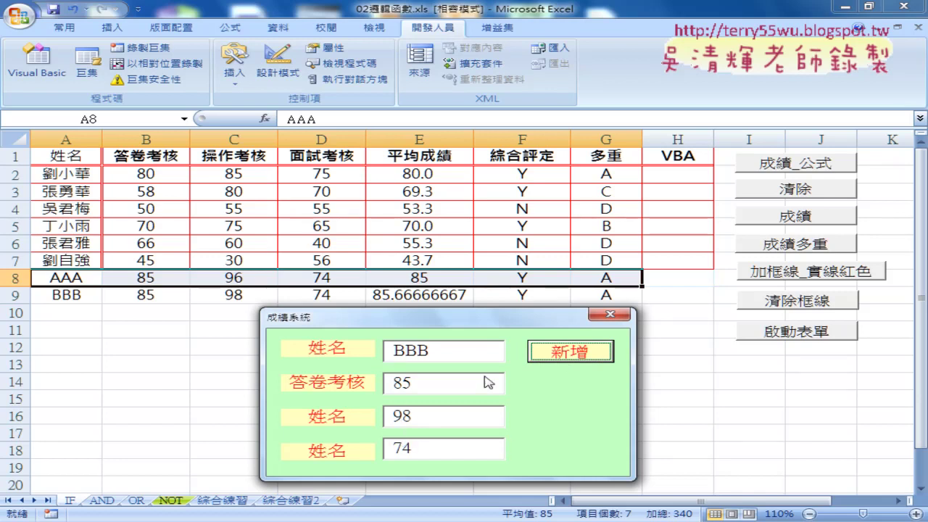
pyautogui.click(450, 350)
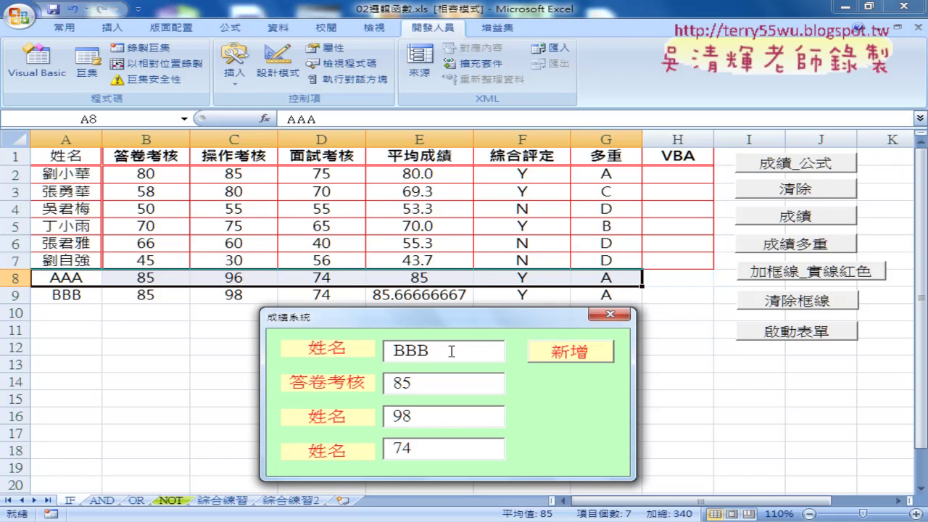
pyautogui.moveTo(451, 351); pyautogui.dragTo(386, 348)
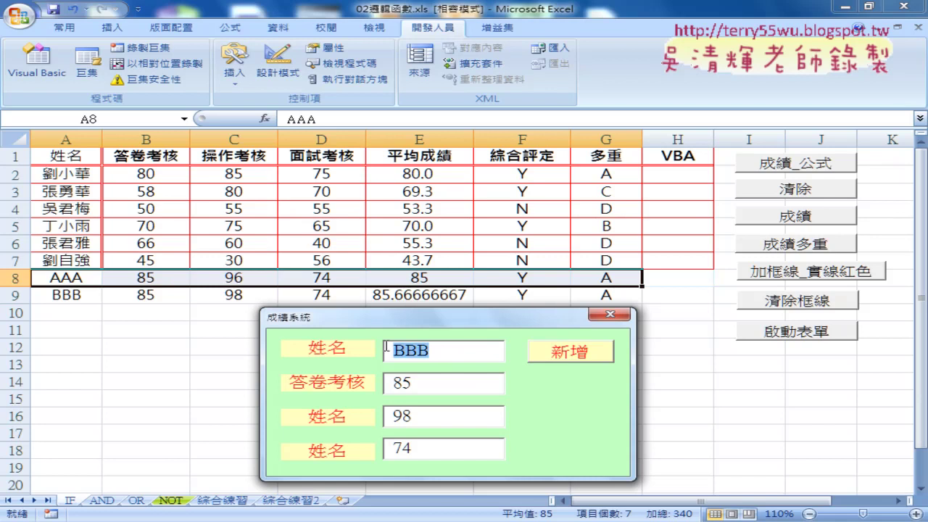
pyautogui.click(613, 316)
# In the 新增 click code, write TextBox1.Text = "" under the 3.清除資料 comment
pyautogui.click(400, 160)
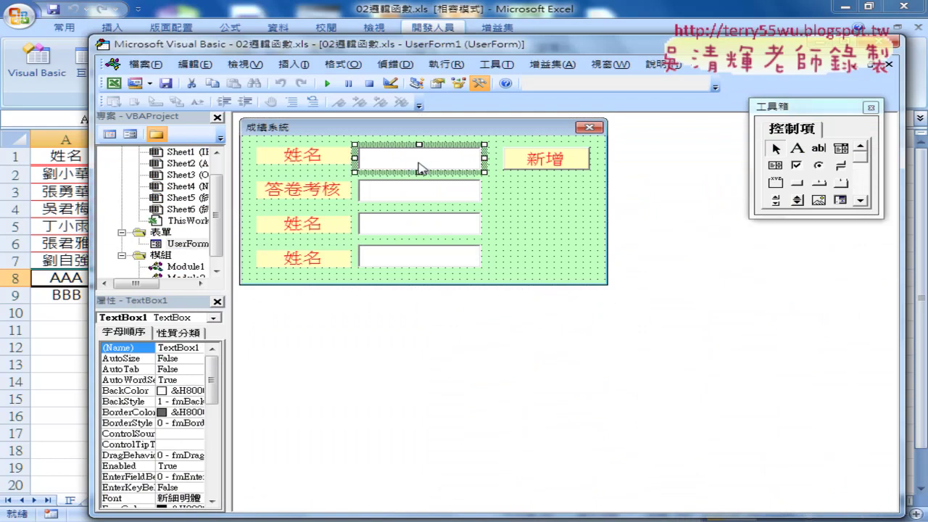
pyautogui.doubleClick(543, 161)
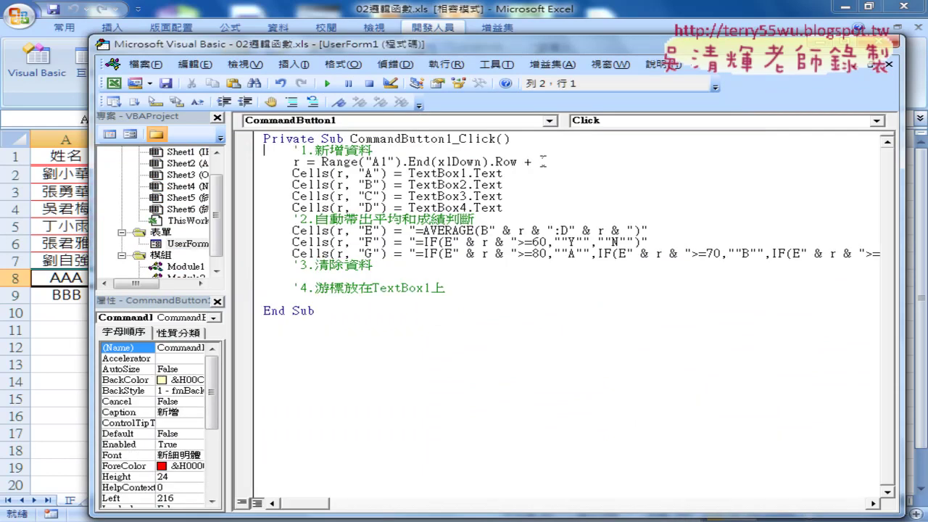
pyautogui.click(361, 276)
pyautogui.press('Tab')
pyautogui.moveTo(502, 174); pyautogui.dragTo(408, 174)
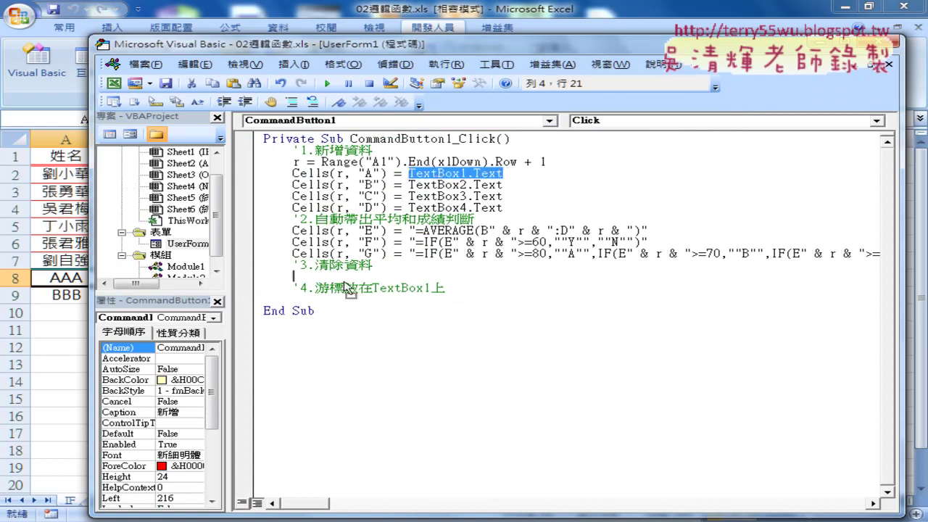
pyautogui.moveTo(348, 288); pyautogui.dragTo(345, 277)
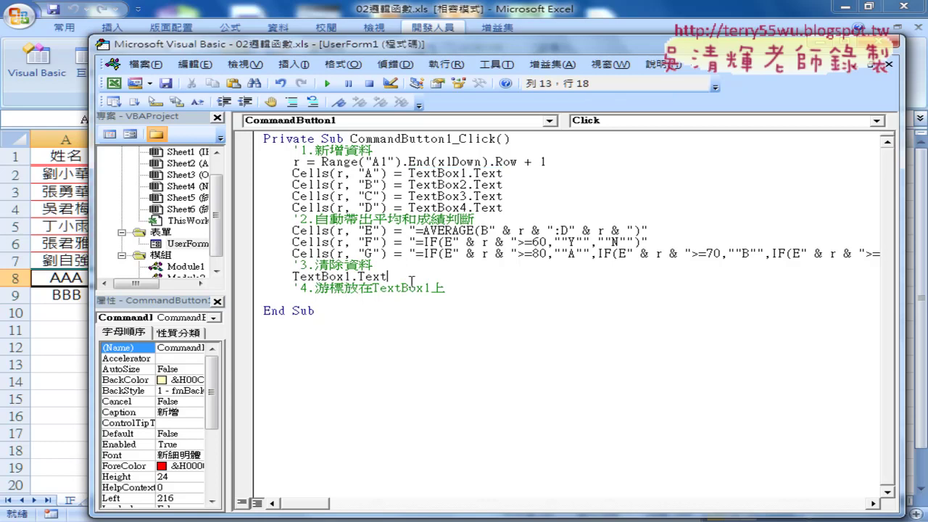
pyautogui.write(' =')
pyautogui.write('""')
pyautogui.press('Return')
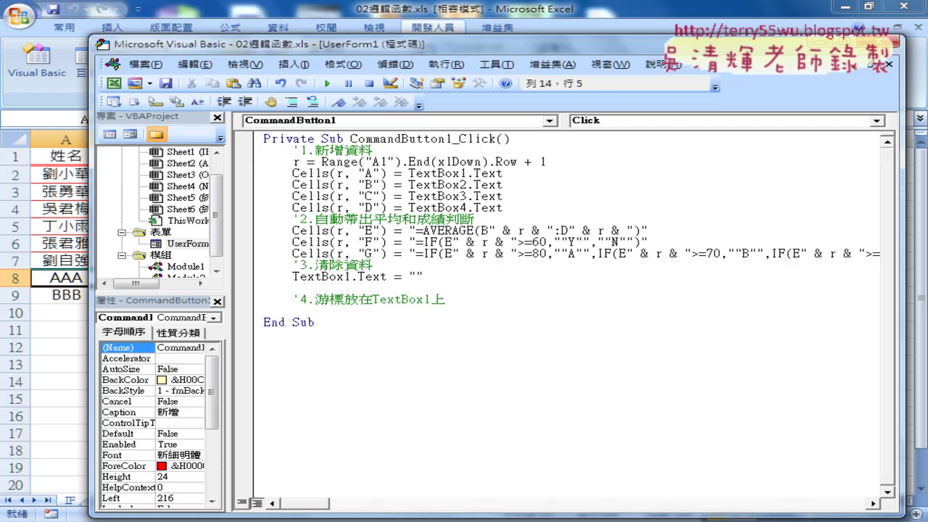
# Duplicate the clearing line so TextBox2, TextBox3 and TextBox4 are also emptied
pyautogui.moveTo(427, 276)
pyautogui.mouseDown()
pyautogui.moveTo(253, 276)
pyautogui.moveTo(266, 289)
pyautogui.mouseUp()
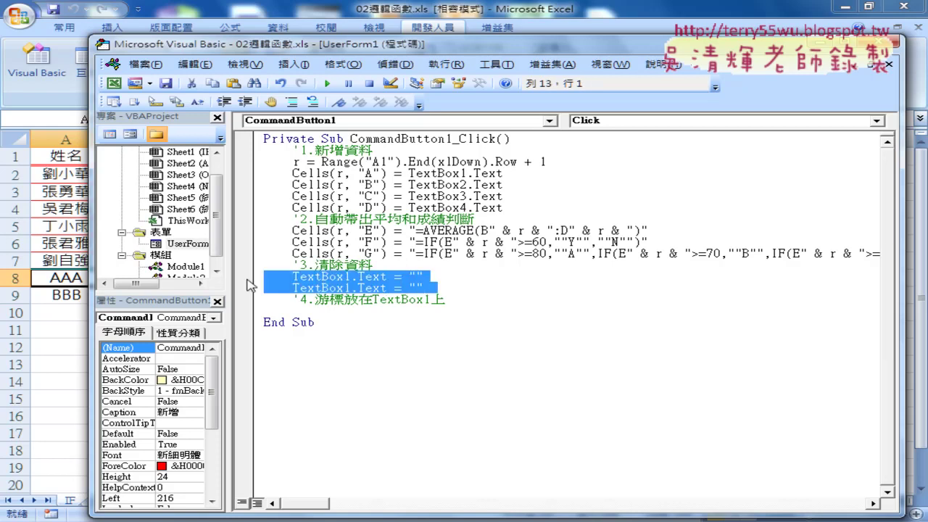
pyautogui.click(424, 288)
pyautogui.press('Return')
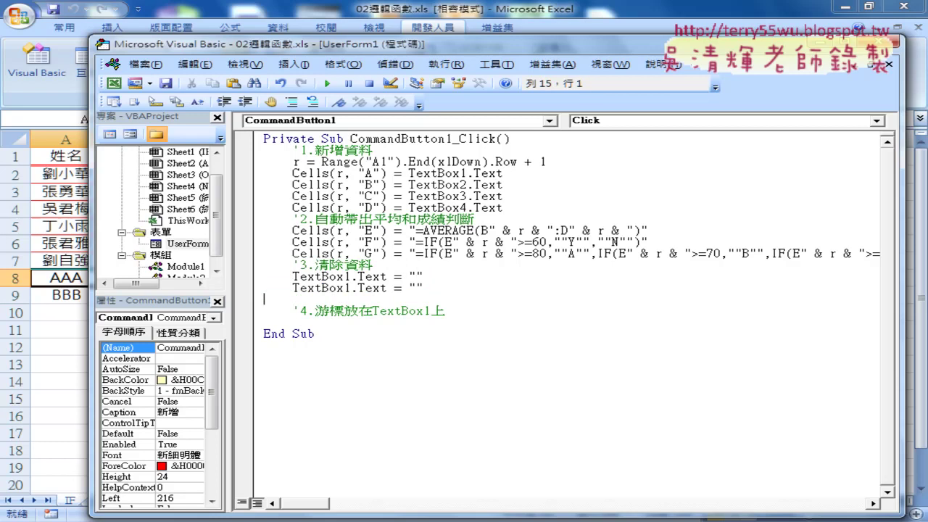
pyautogui.write('TextBox1.Text = ""     TextBox1.Text = ""')
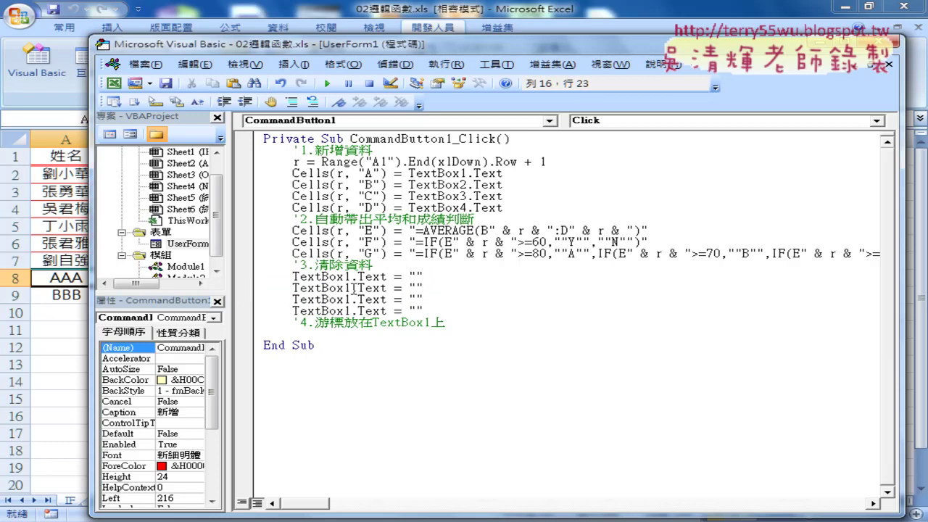
pyautogui.moveTo(351, 287); pyautogui.dragTo(345, 311)
pyautogui.write('2')
pyautogui.write('3')
pyautogui.write('4')
# Add TextBox1.SetFocus under the focus comment to return the cursor to the first box
pyautogui.click(355, 334)
pyautogui.press('Tab')
pyautogui.moveTo(431, 323)
pyautogui.mouseDown()
pyautogui.moveTo(374, 323)
pyautogui.moveTo(361, 336)
pyautogui.mouseUp()
pyautogui.write('.')
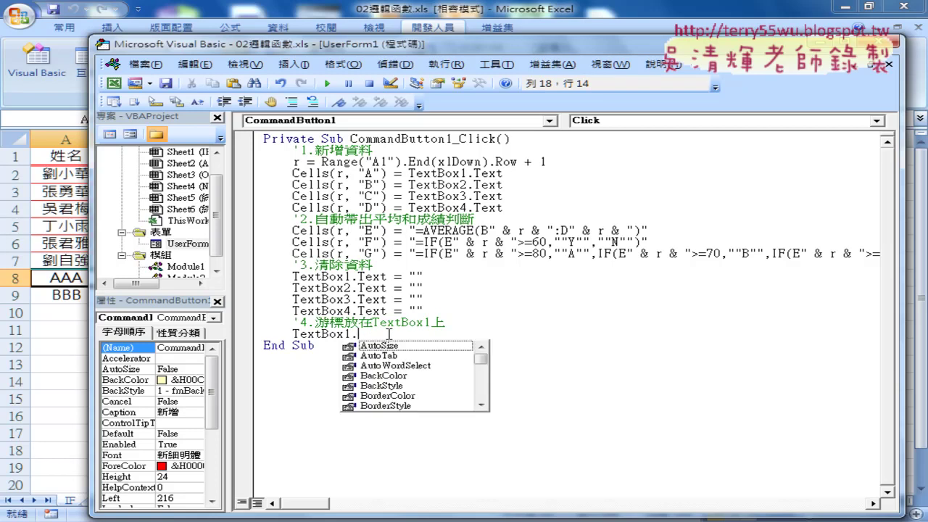
pyautogui.write('s')
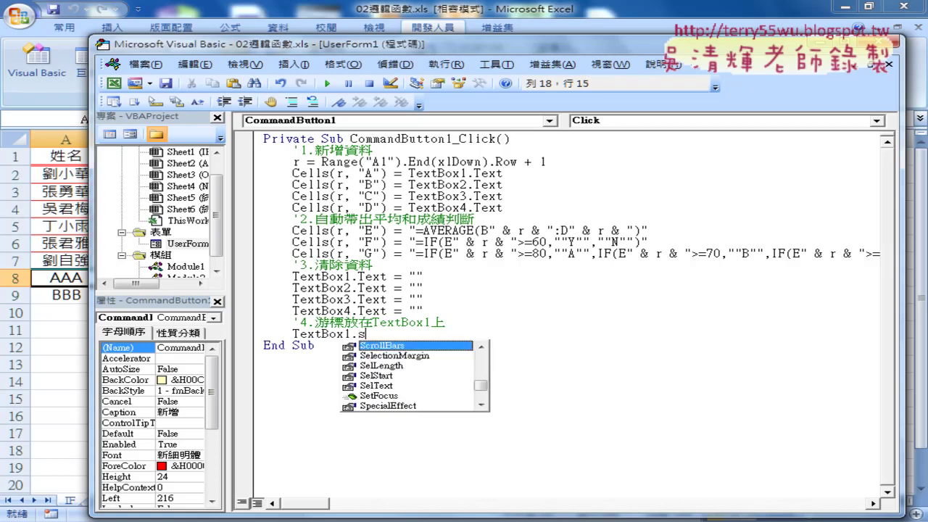
pyautogui.write('et')
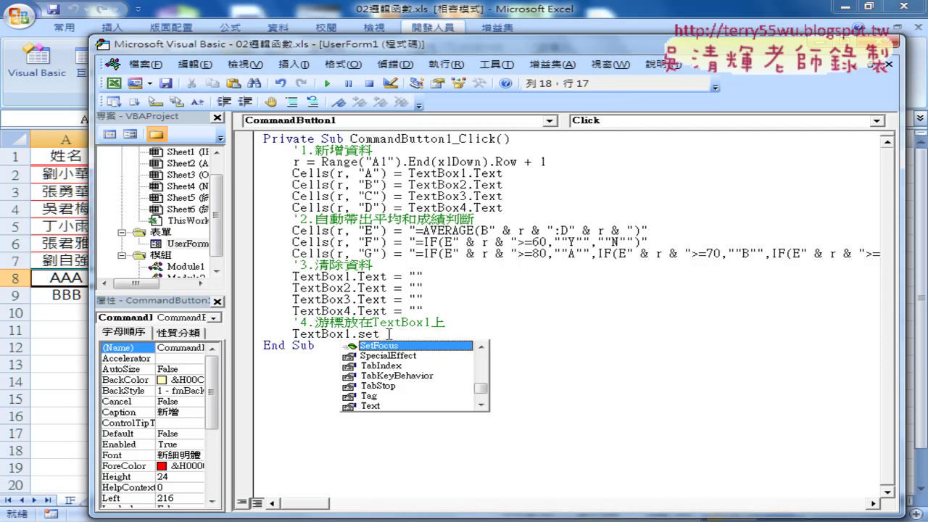
pyautogui.doubleClick(406, 346)
pyautogui.click(425, 392)
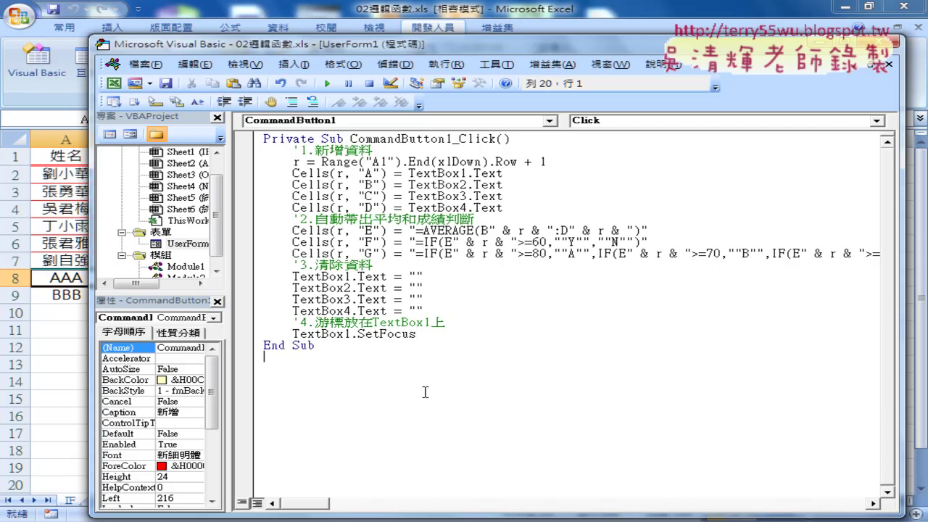
# Review the four clearing lines and the SetFocus line
pyautogui.click(367, 264)
pyautogui.moveTo(426, 310); pyautogui.dragTo(264, 276)
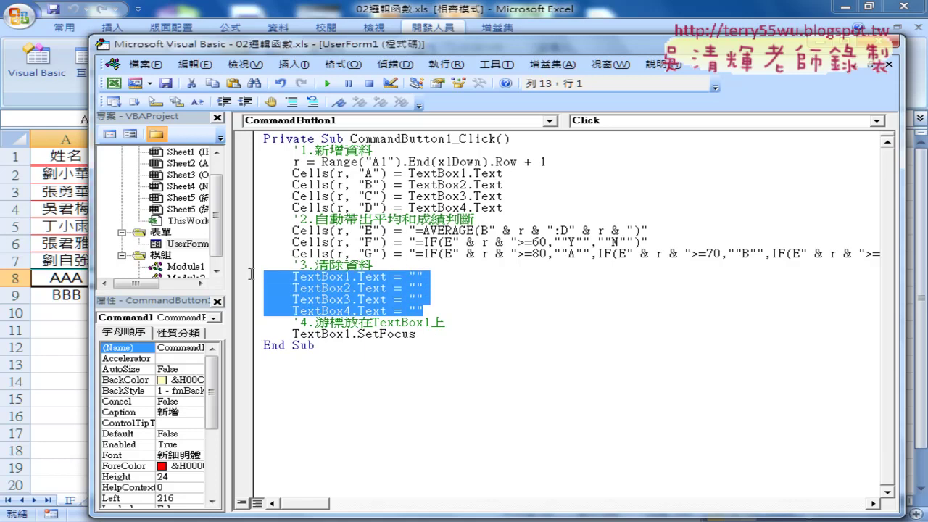
pyautogui.moveTo(424, 276); pyautogui.dragTo(408, 277)
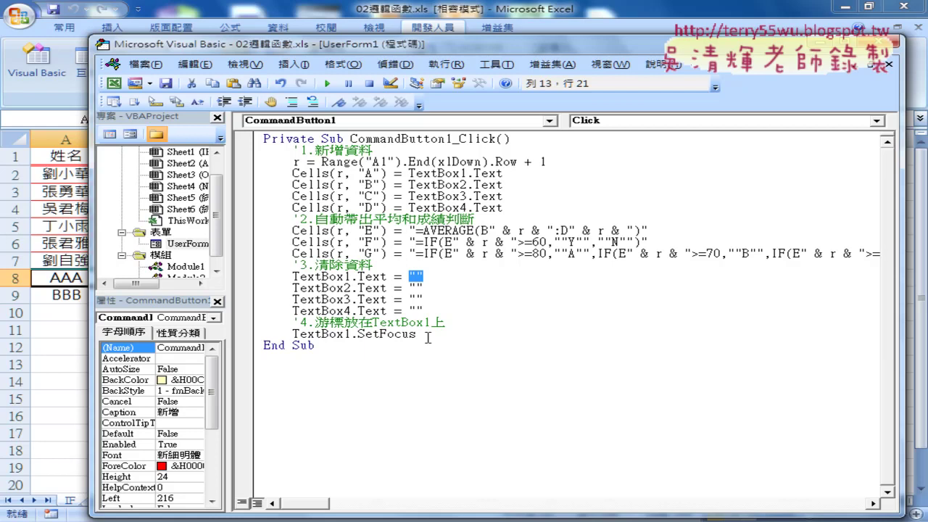
pyautogui.moveTo(417, 334); pyautogui.dragTo(308, 322)
pyautogui.click(345, 322)
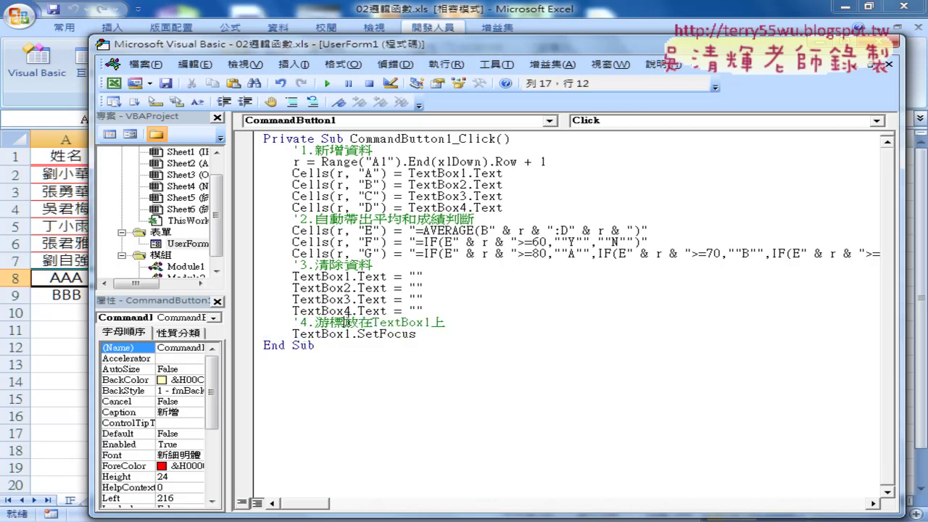
# Run the form and add CCC with scores 87, 84, 96 as row 10
pyautogui.click(329, 85)
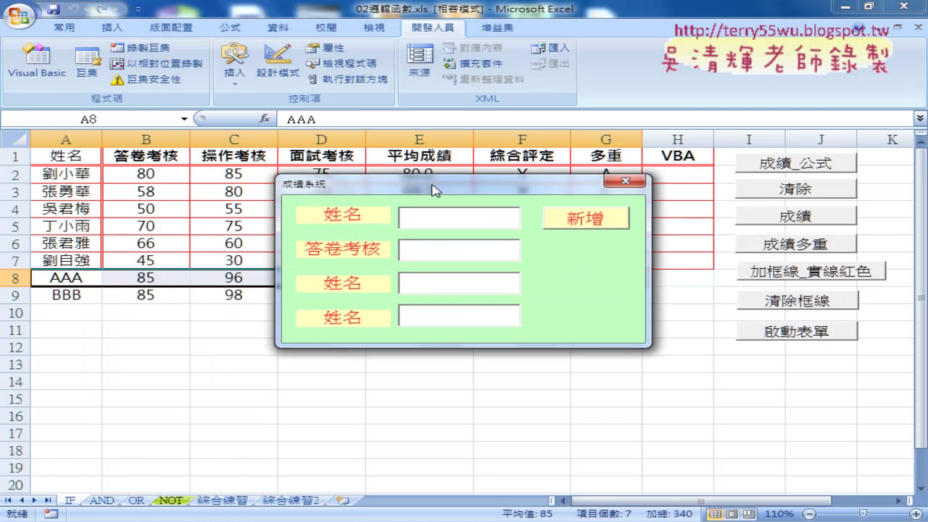
pyautogui.moveTo(433, 189); pyautogui.dragTo(499, 337)
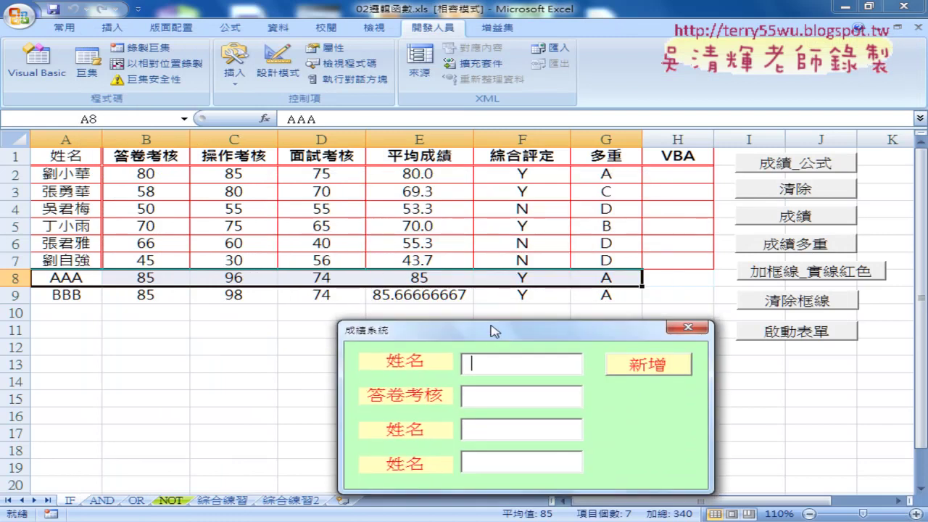
pyautogui.write('CCC')
pyautogui.press('Tab')
pyautogui.write('87')
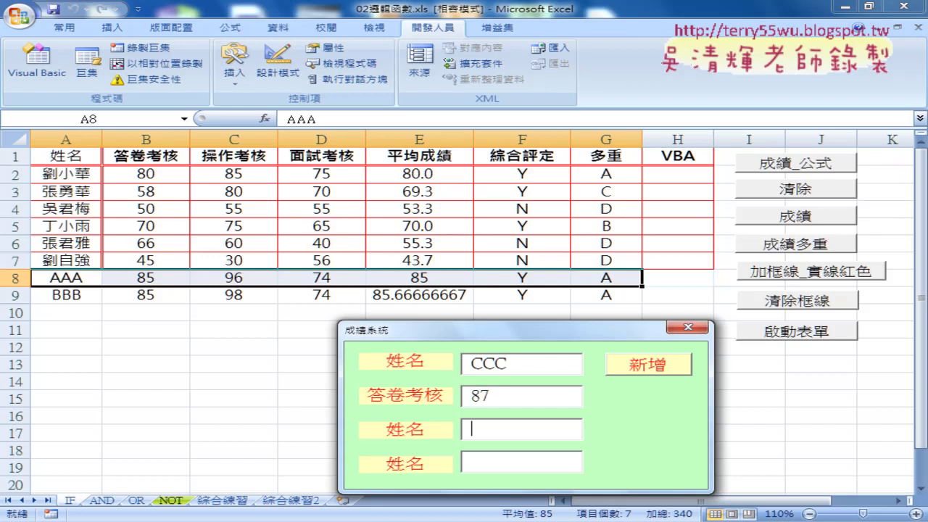
pyautogui.write('84')
pyautogui.press('Tab')
pyautogui.write('9')
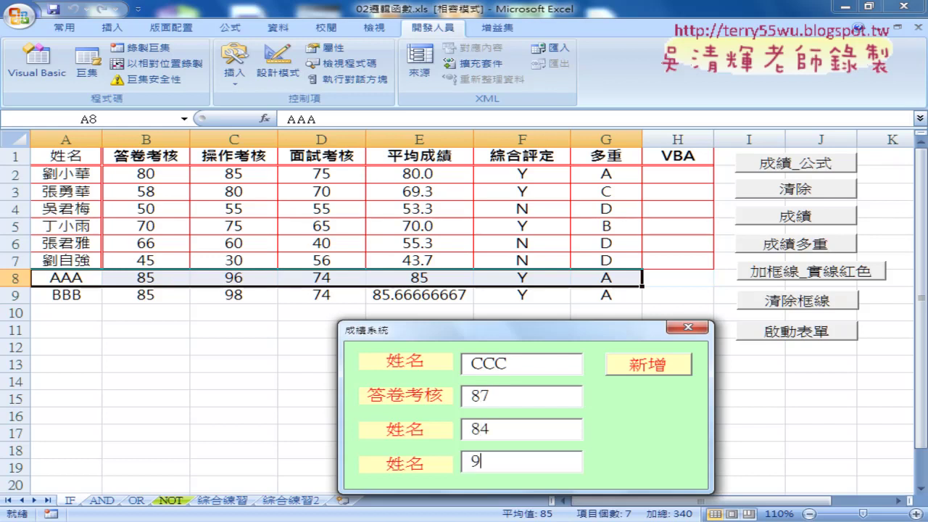
pyautogui.write('6')
pyautogui.press('Tab')
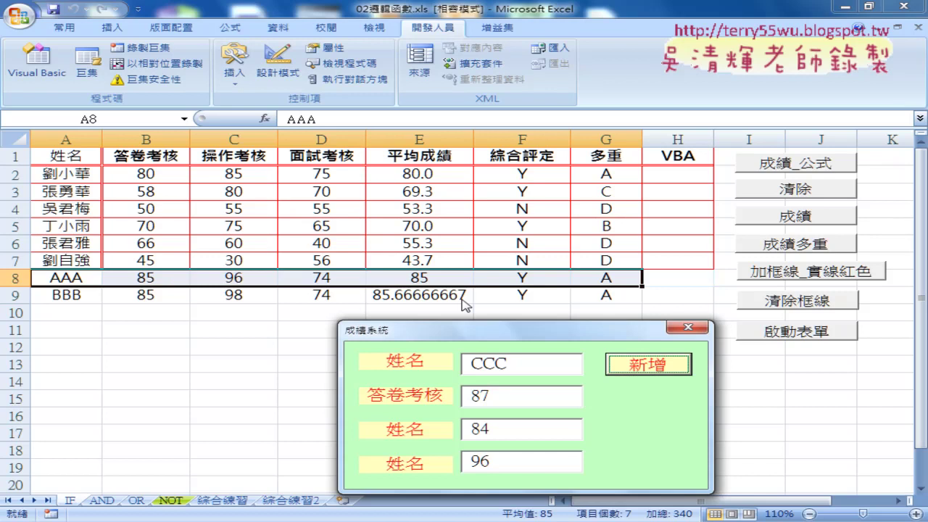
pyautogui.click(505, 468)
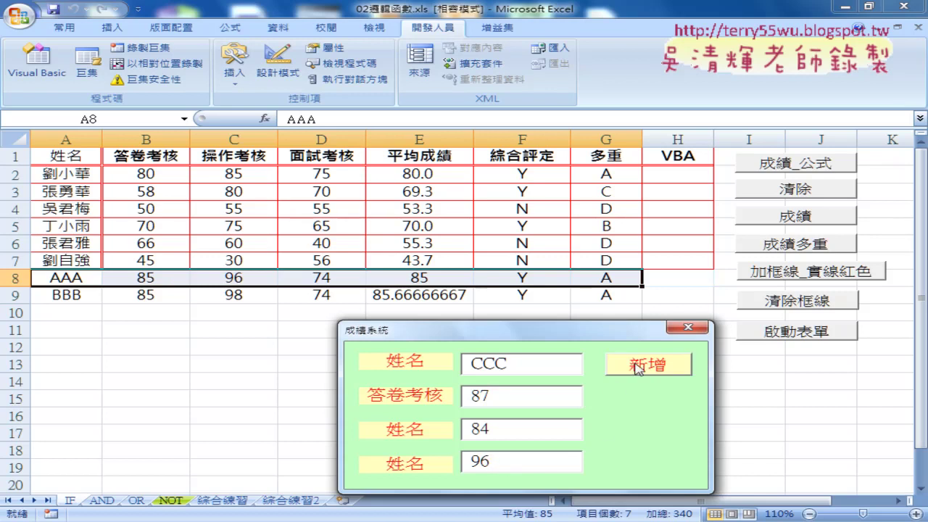
pyautogui.click(635, 367)
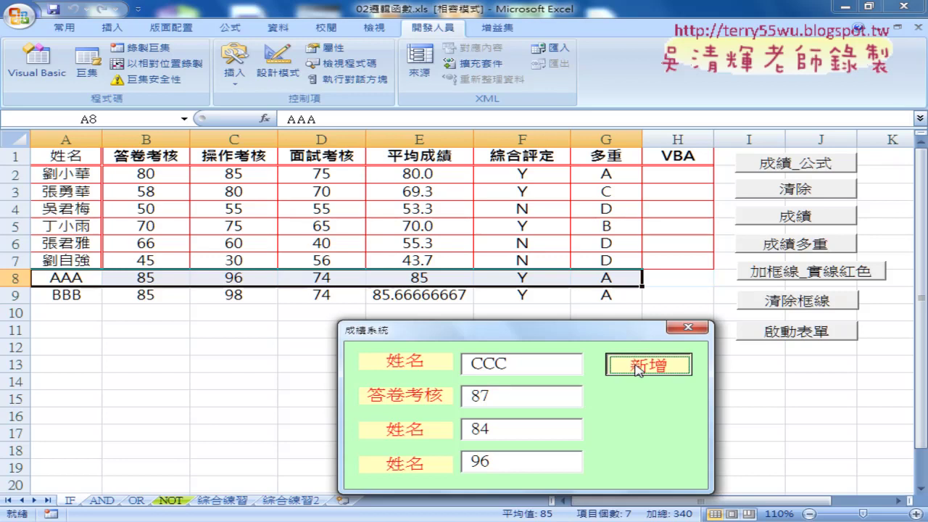
pyautogui.click(636, 366)
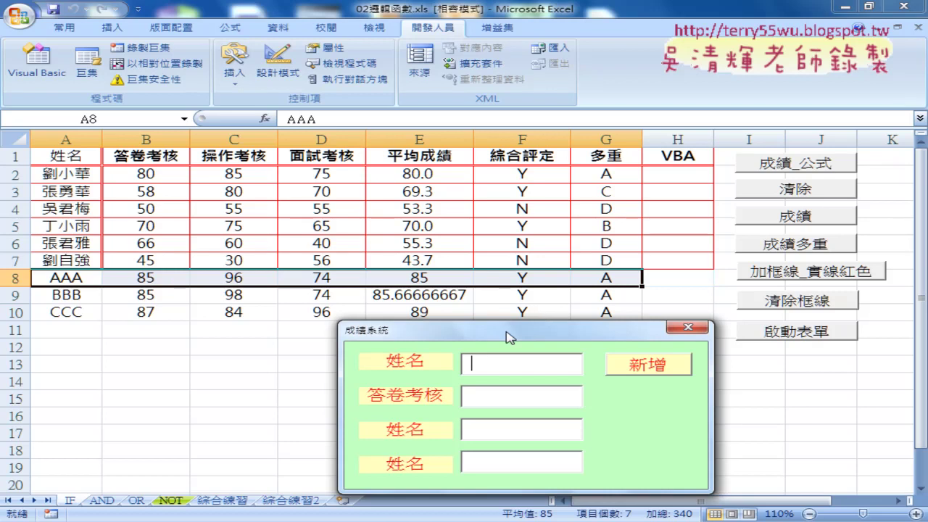
# Close the form, review the average and refocus lines in its click code, then switch to the Docs notes
pyautogui.moveTo(514, 336)
pyautogui.mouseDown()
pyautogui.moveTo(536, 324)
pyautogui.moveTo(574, 337)
pyautogui.mouseUp()
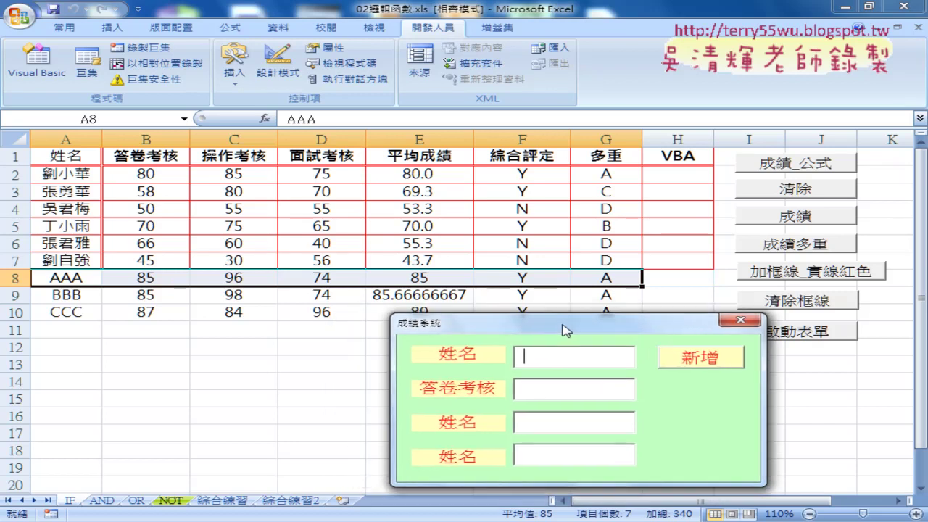
pyautogui.click(730, 327)
pyautogui.doubleClick(534, 159)
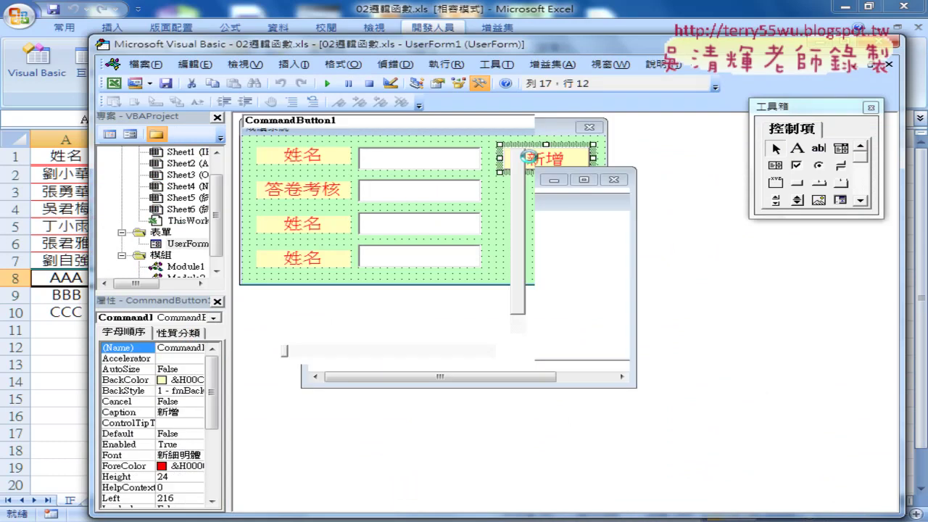
pyautogui.click(365, 157)
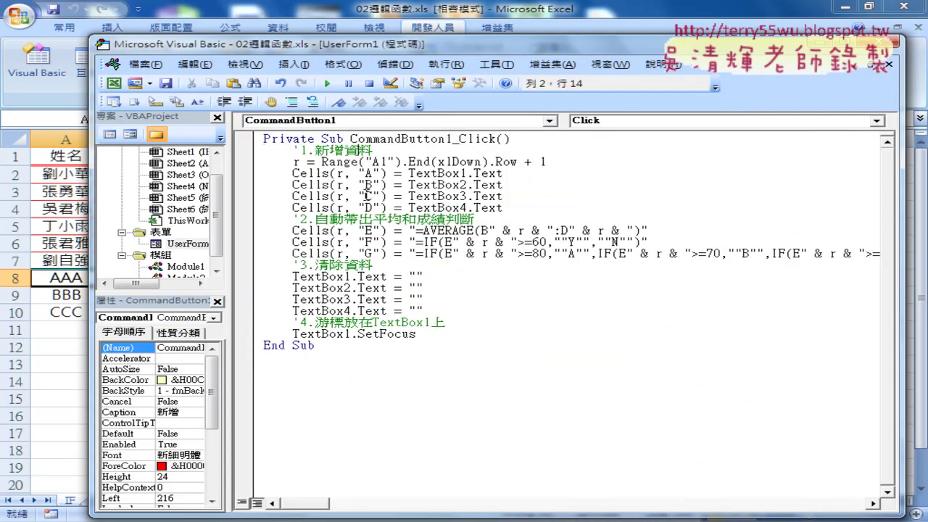
pyautogui.click(378, 242)
pyautogui.click(358, 264)
pyautogui.click(379, 322)
pyautogui.click(278, 516)
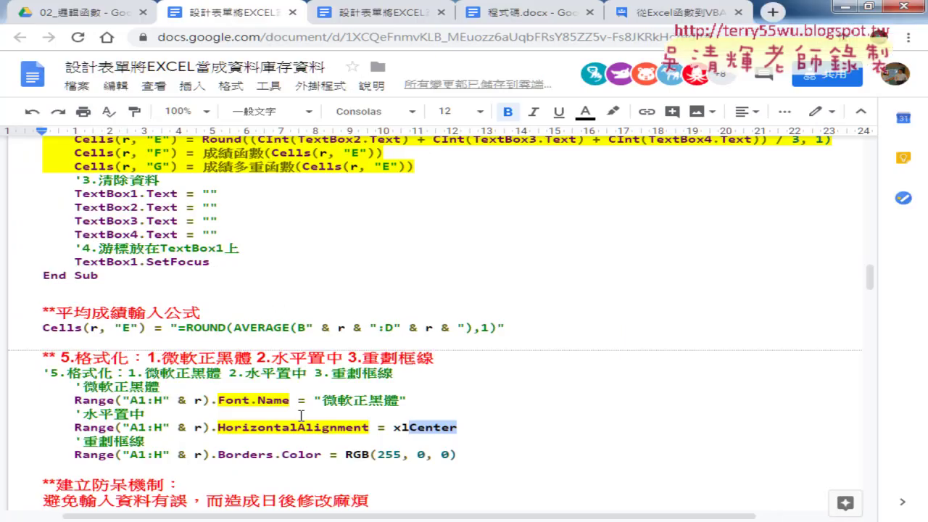
pyautogui.scroll(3, 300, 415)
pyautogui.scroll(3, 301, 415)
pyautogui.scroll(1, 217, 421)
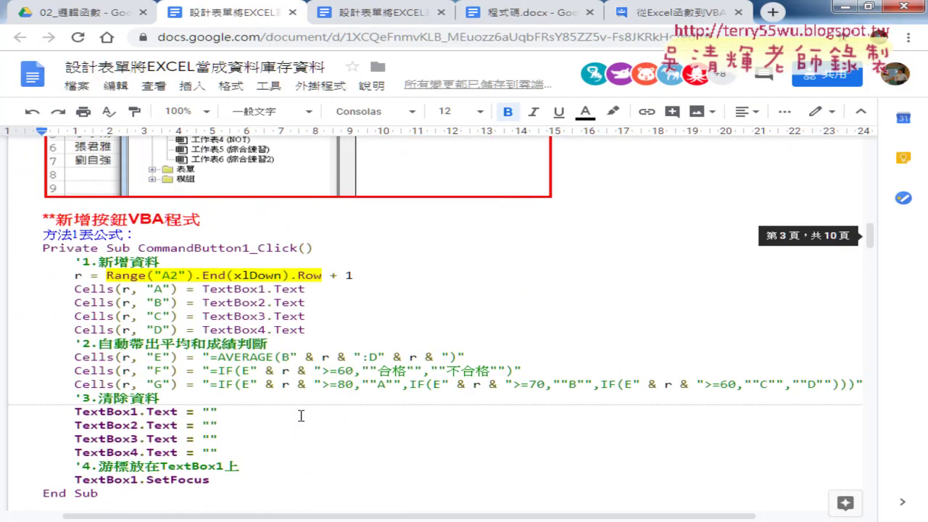
pyautogui.scroll(-1, 204, 423)
pyautogui.moveTo(210, 408); pyautogui.dragTo(0, 190)
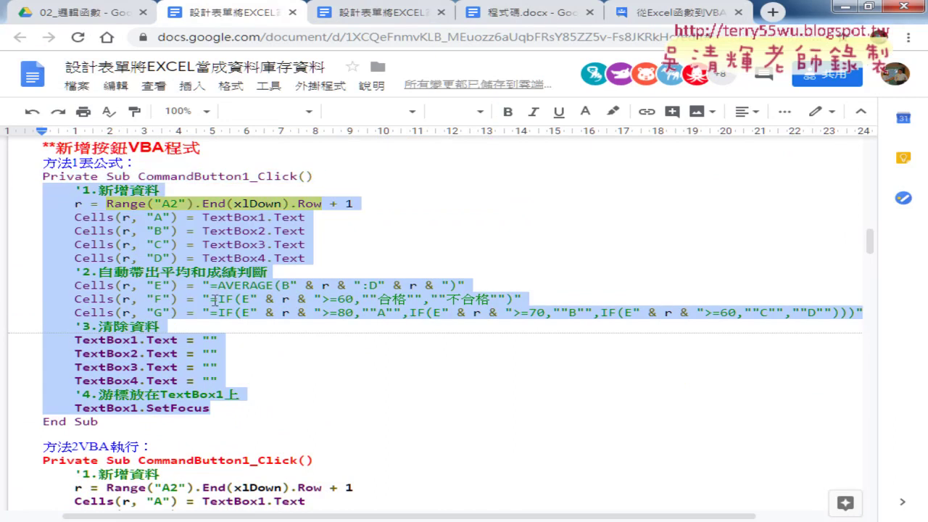
pyautogui.click(258, 287)
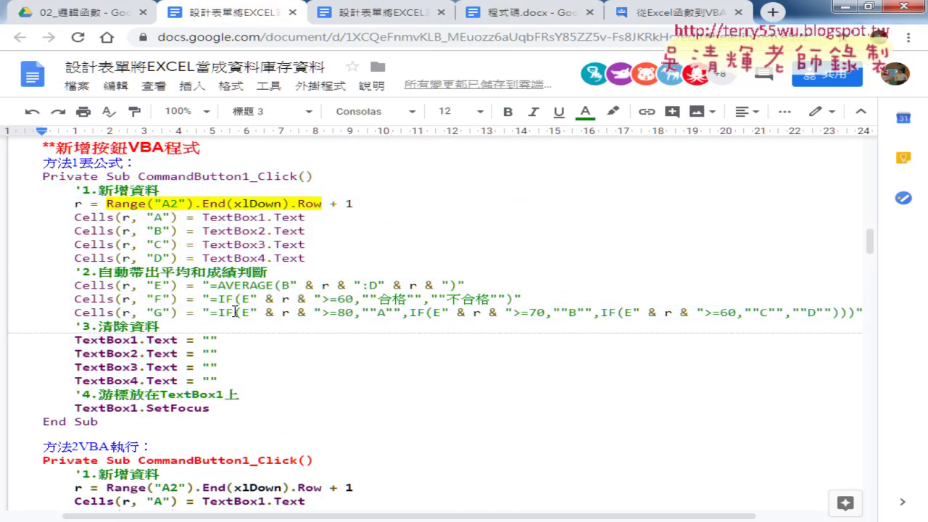
pyautogui.scroll(-3, 216, 289)
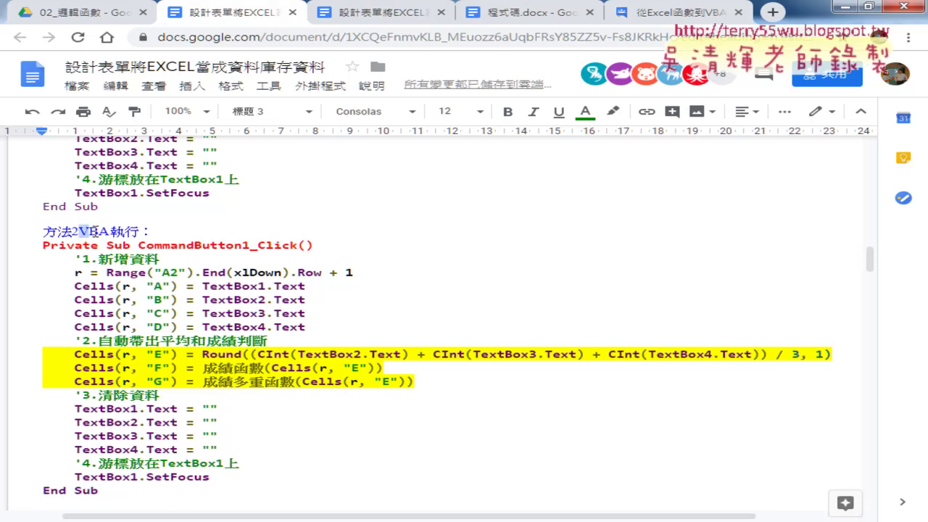
pyautogui.moveTo(78, 232); pyautogui.dragTo(138, 231)
pyautogui.click(299, 355)
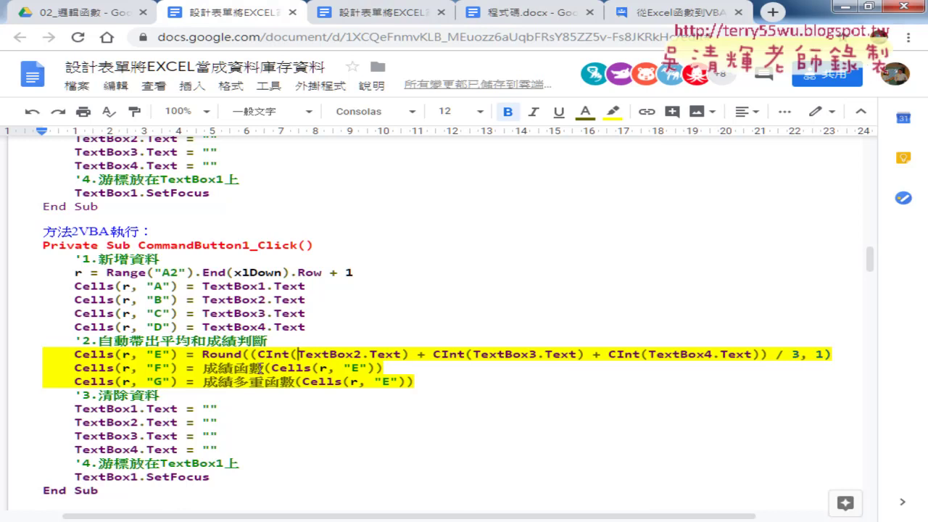
pyautogui.moveTo(255, 367); pyautogui.dragTo(203, 368)
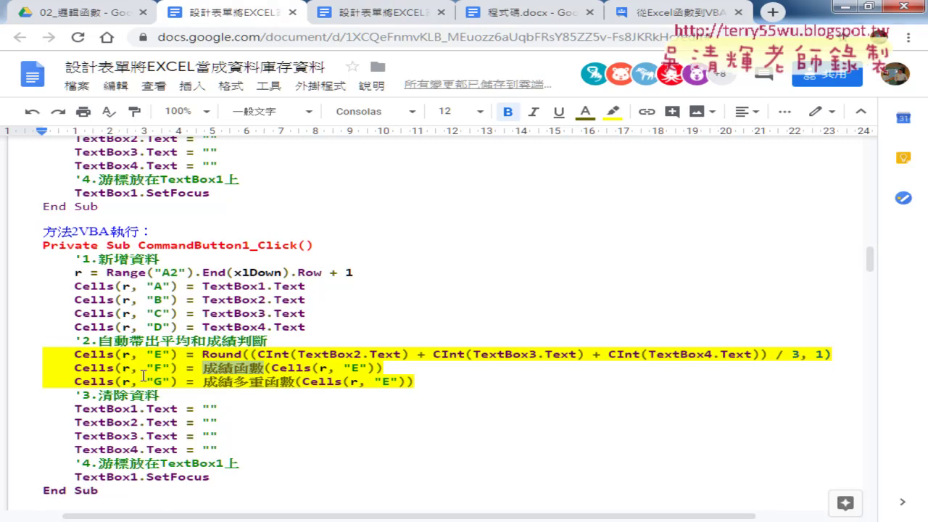
pyautogui.scroll(-2, 243, 394)
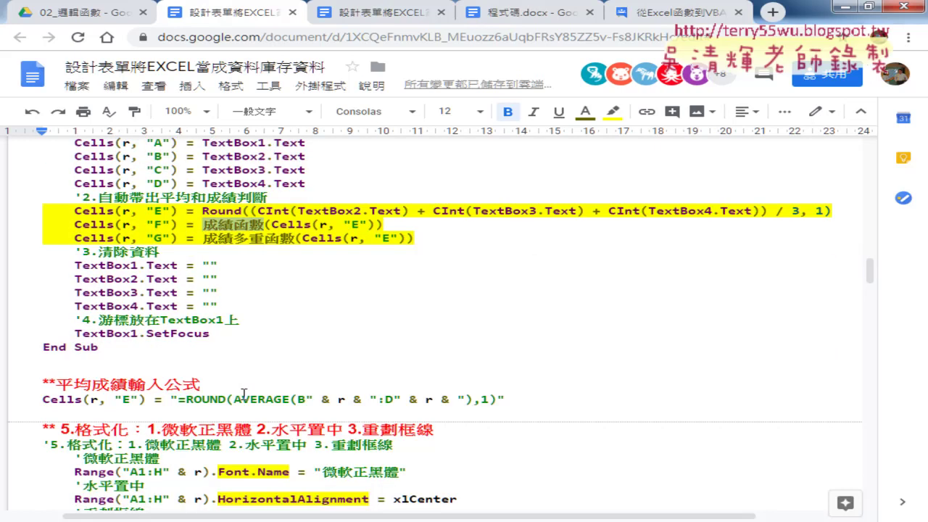
pyautogui.scroll(-1, 244, 394)
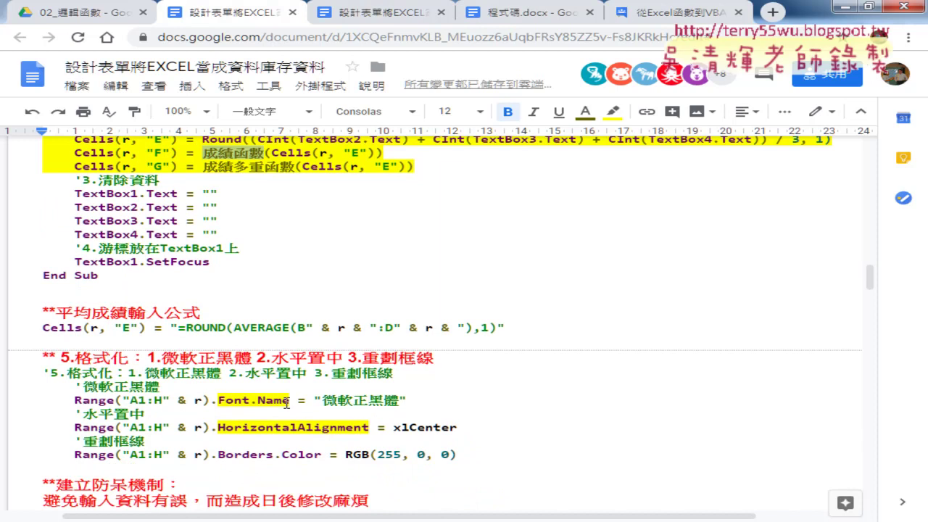
pyautogui.moveTo(290, 401); pyautogui.dragTo(219, 402)
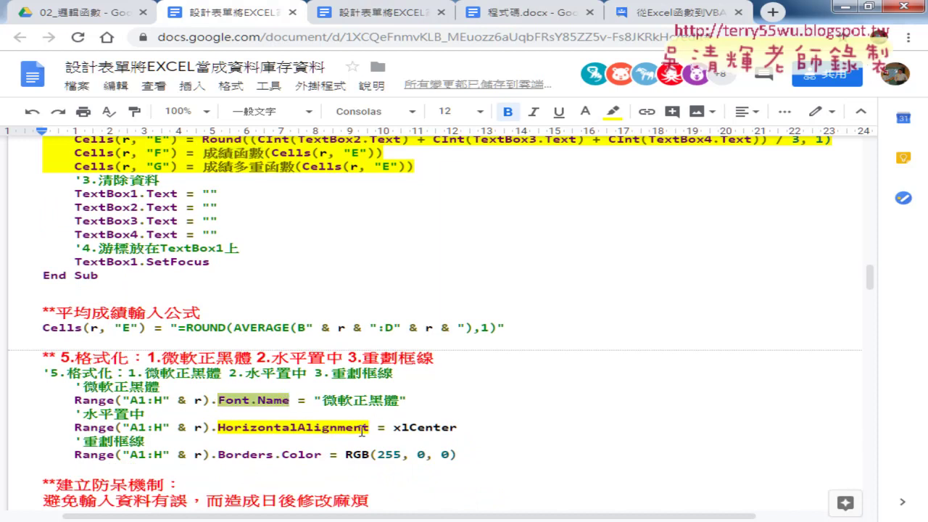
pyautogui.moveTo(369, 427); pyautogui.dragTo(262, 427)
pyautogui.scroll(-3, 262, 428)
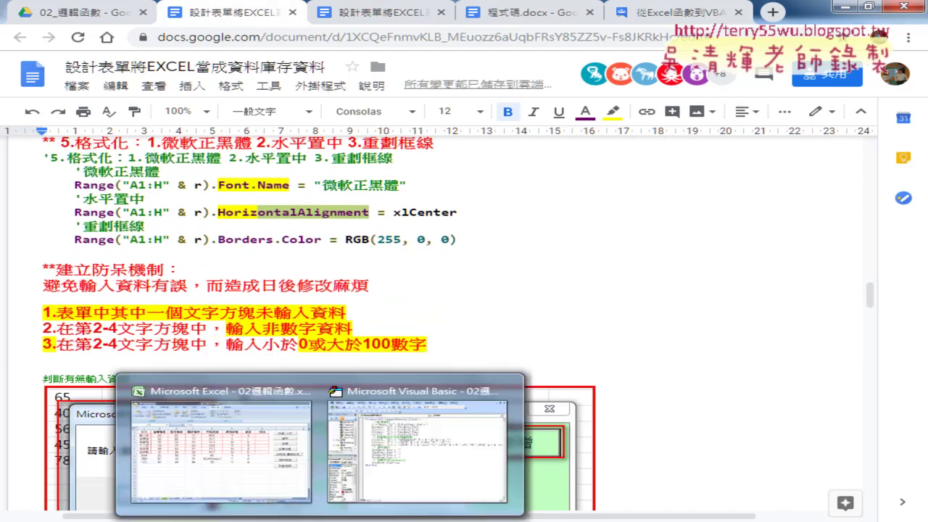
# Back in Excel, launch the score form, move it aside, and submit it with every field empty
pyautogui.click(221, 435)
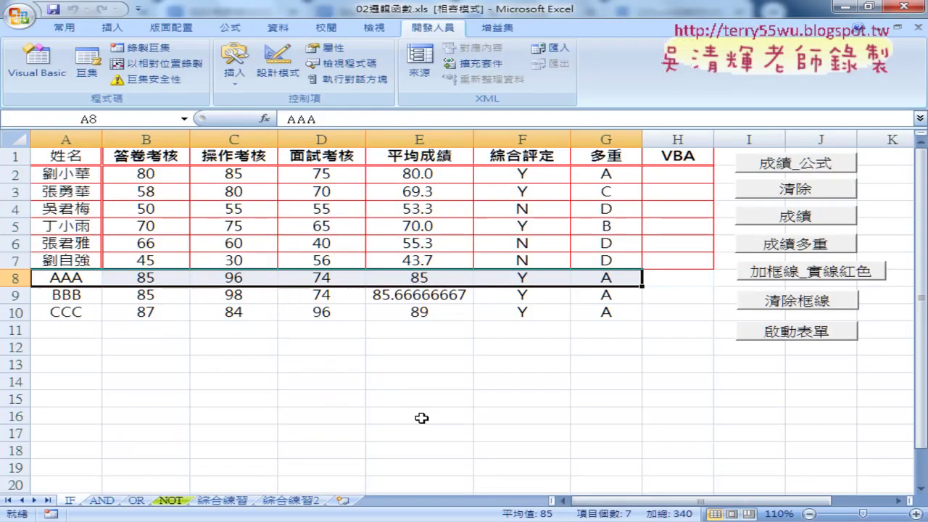
pyautogui.click(770, 335)
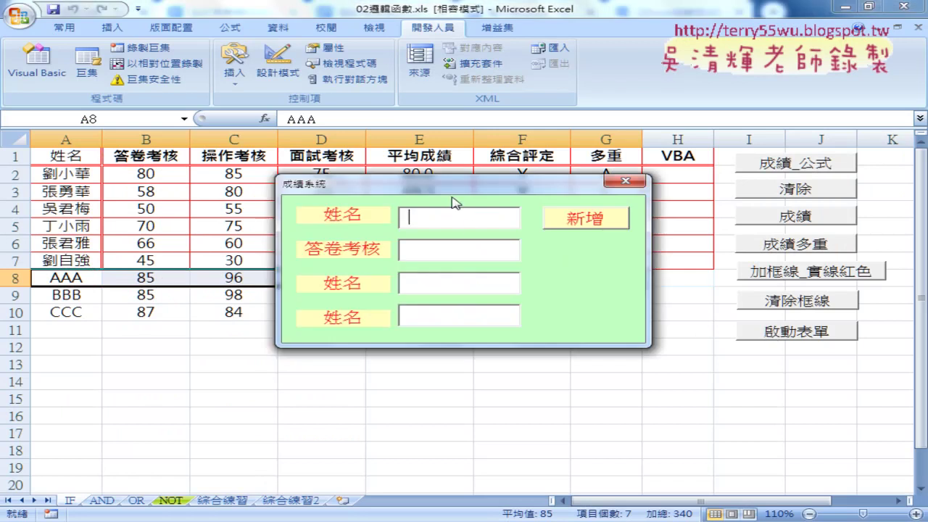
pyautogui.moveTo(452, 187); pyautogui.dragTo(600, 127)
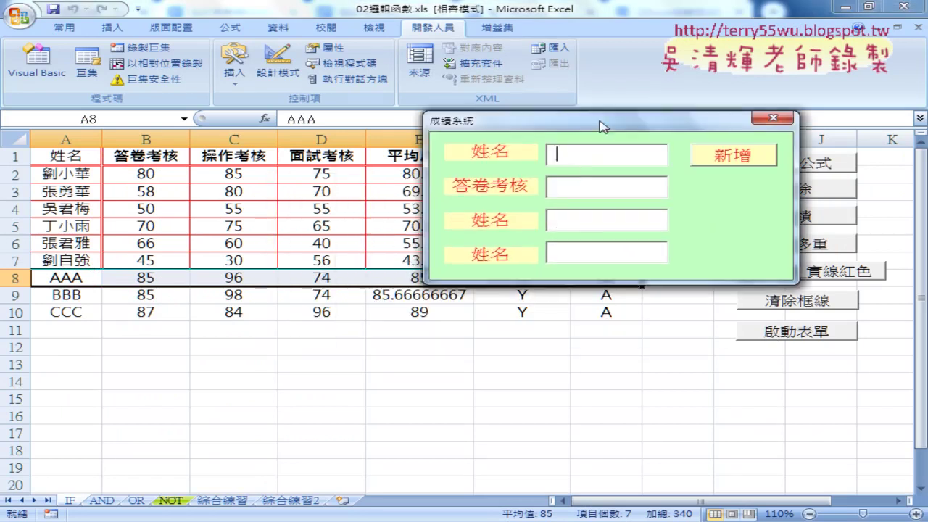
pyautogui.click(719, 161)
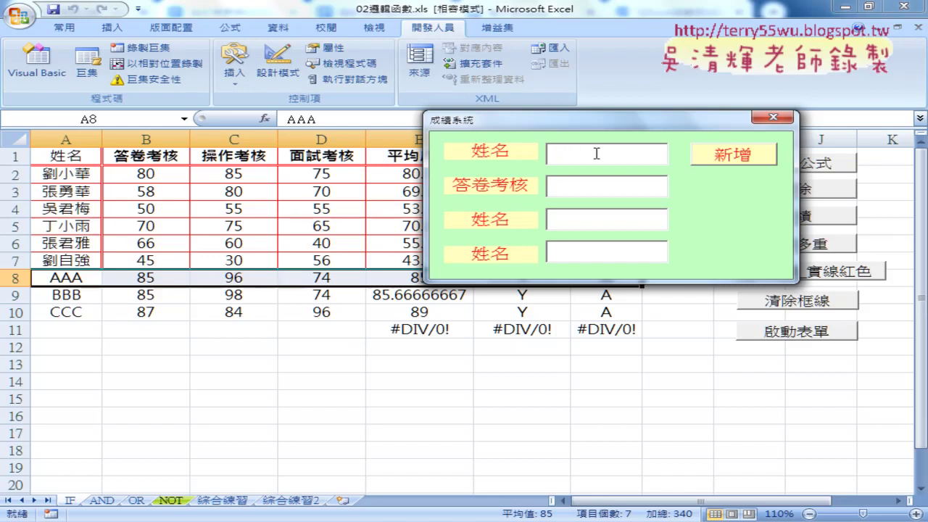
# Enter DDD, AA, BB and CC in the four fields, then replace CC with 120
pyautogui.write('DD')
pyautogui.write('D')
pyautogui.press('Tab')
pyautogui.write('AA')
pyautogui.press('Tab')
pyautogui.write('BB')
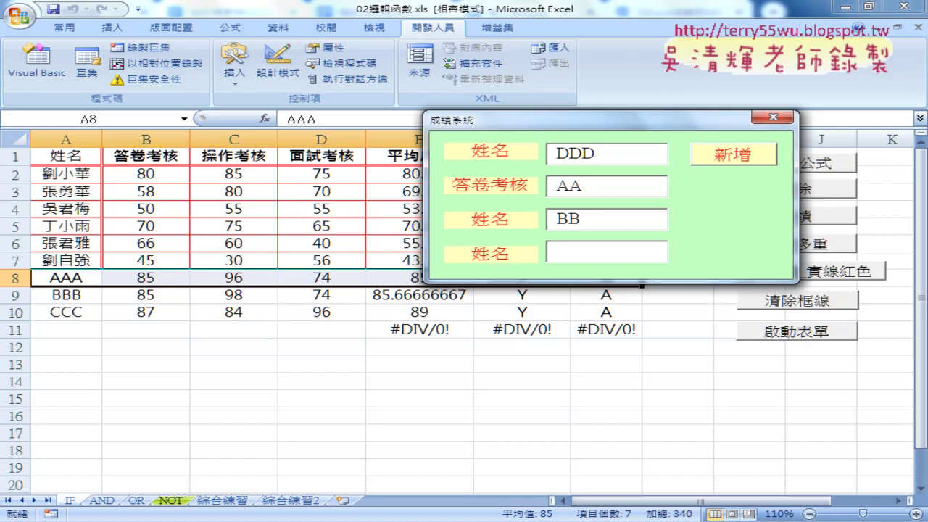
pyautogui.write('CC')
pyautogui.doubleClick(573, 186)
pyautogui.doubleClick(583, 214)
pyautogui.doubleClick(592, 259)
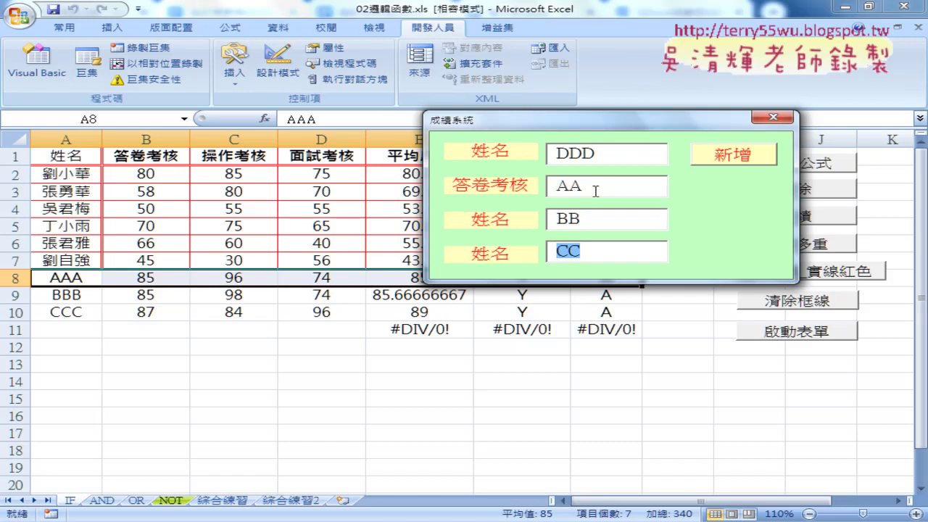
pyautogui.doubleClick(600, 189)
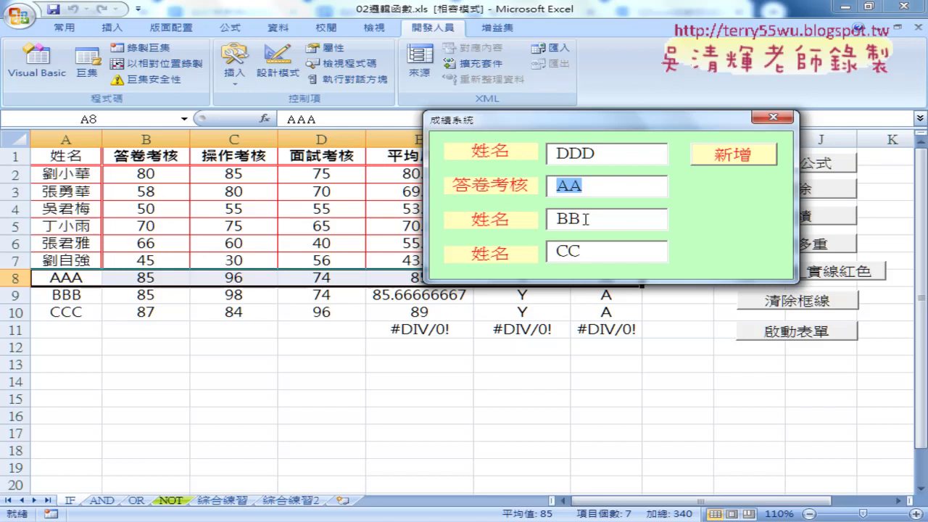
pyautogui.press('Tab')
pyautogui.press('Tab')
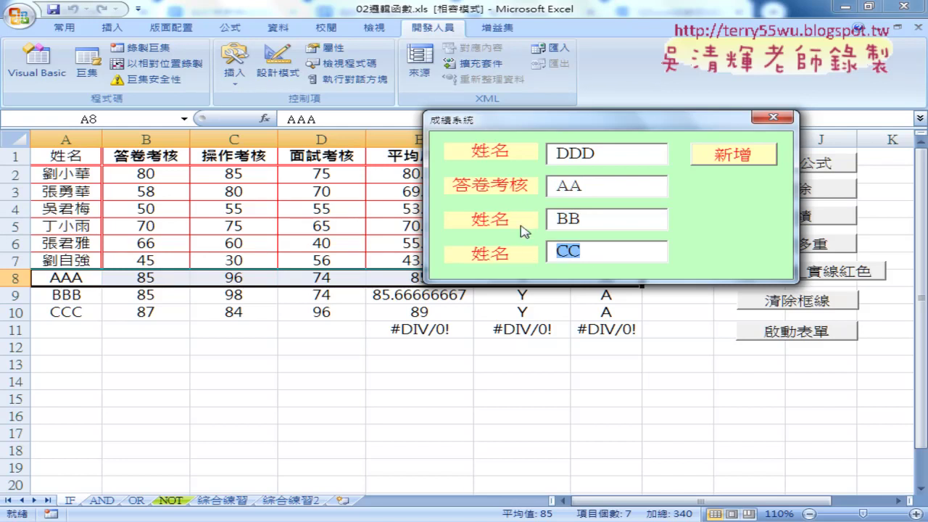
pyautogui.write('120')
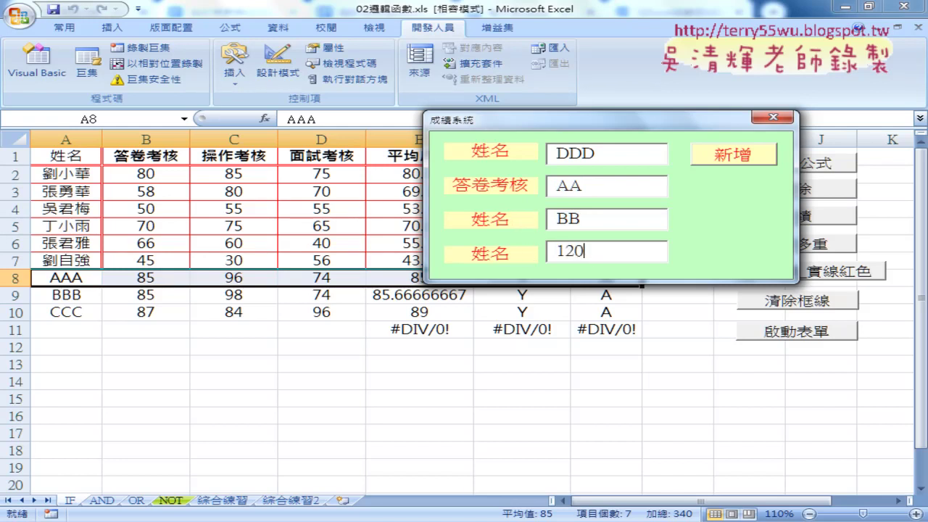